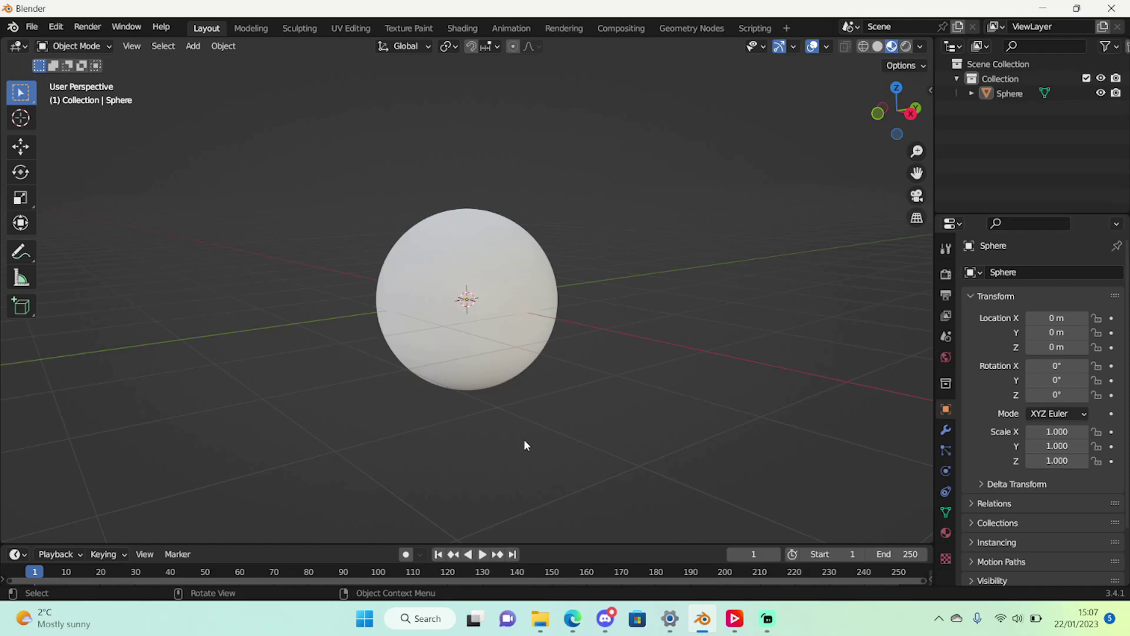
- Search the add-on preferences for "node wr" to check that the Node Wrangler add-on is enabled, and close the preferences
{"action": "middle_click_drag", "start_coordinate": [525, 441], "coordinate": [479, 437]}
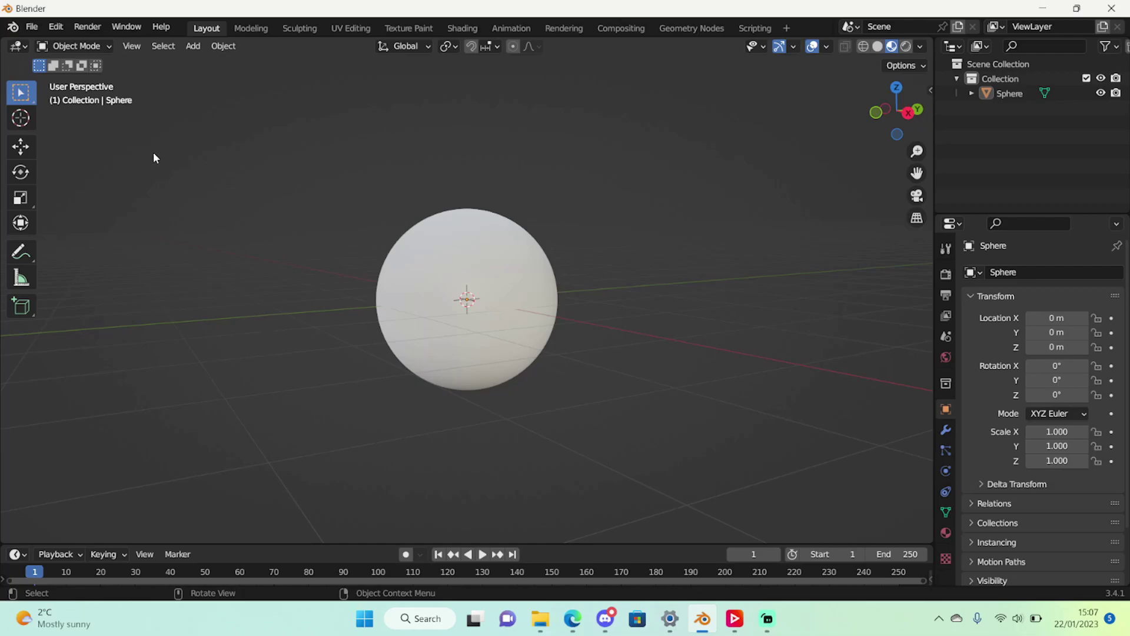
{"action": "mouse_move", "coordinate": [106, 116]}
{"action": "middle_mouse_down"}
{"action": "mouse_move", "coordinate": [227, 207]}
{"action": "mouse_move", "coordinate": [189, 209]}
{"action": "middle_mouse_up"}
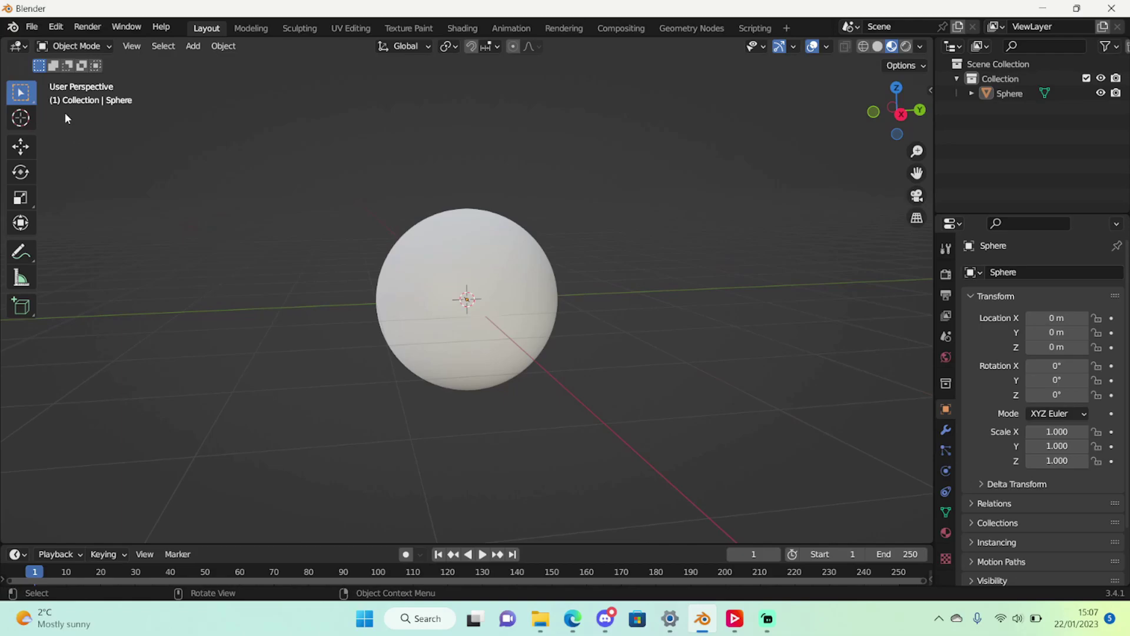
{"action": "left_click", "coordinate": [56, 27]}
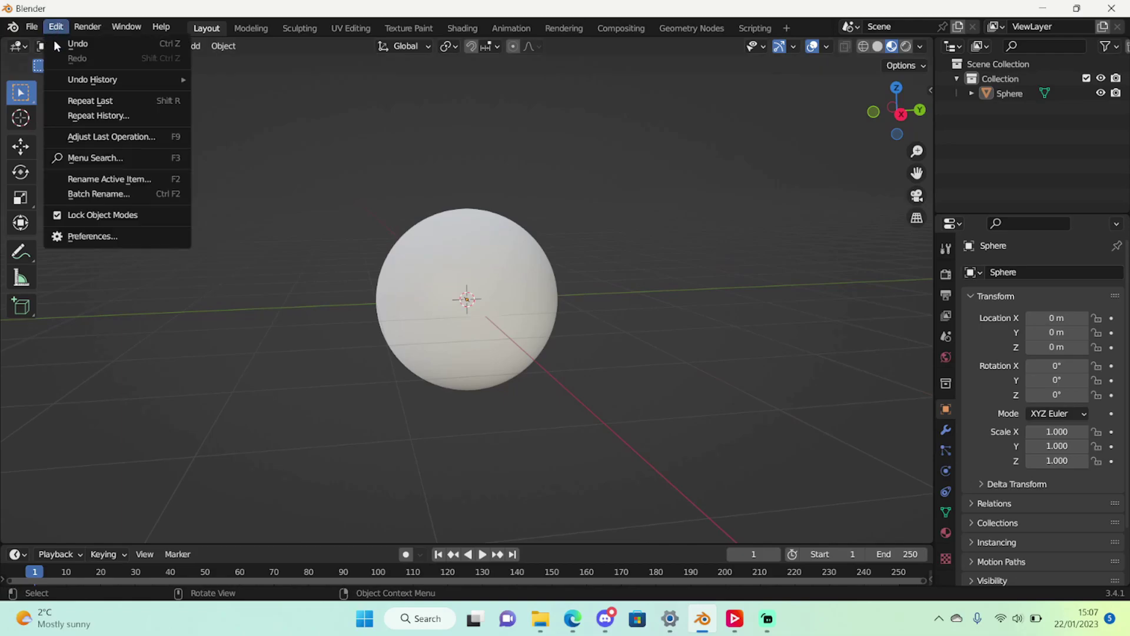
{"action": "left_click", "coordinate": [112, 234]}
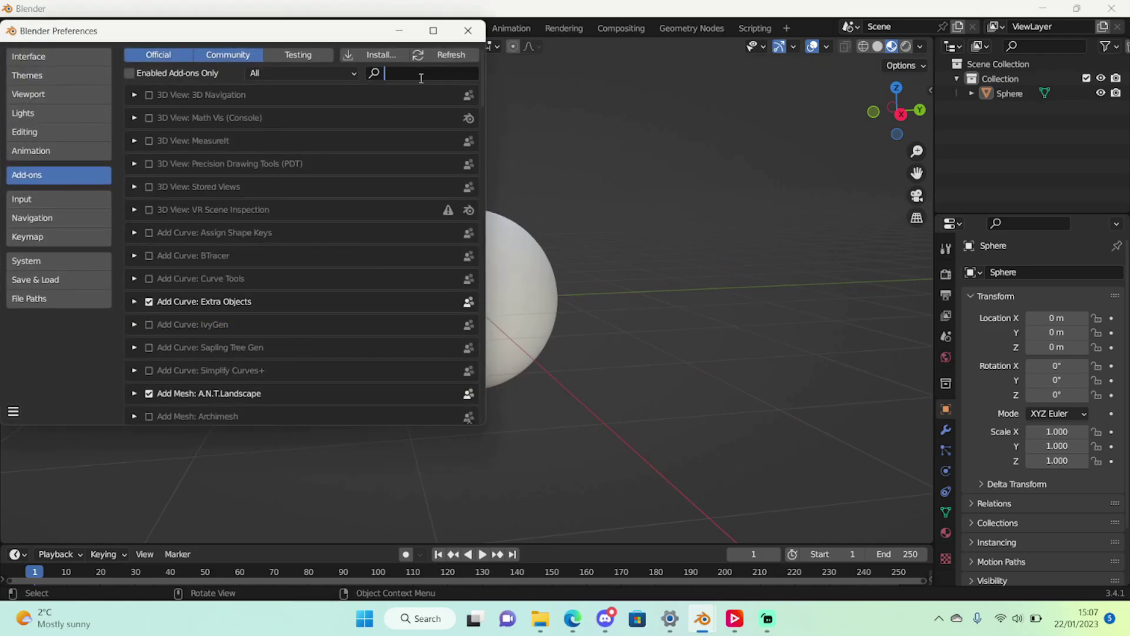
{"action": "type", "text": "node wr"}
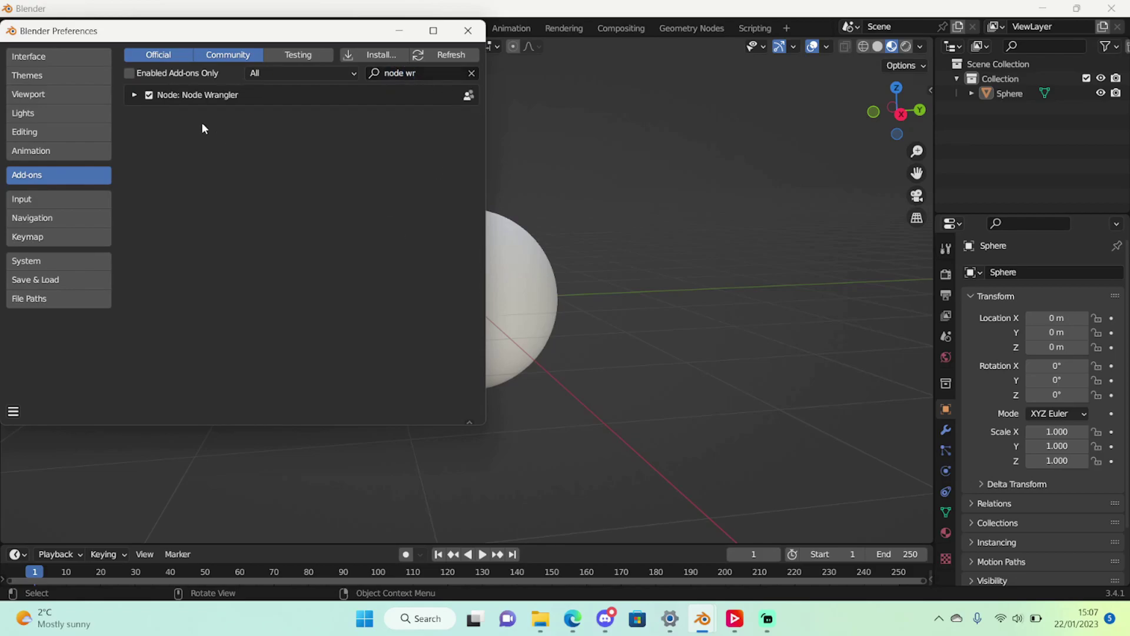
{"action": "left_click", "coordinate": [468, 30]}
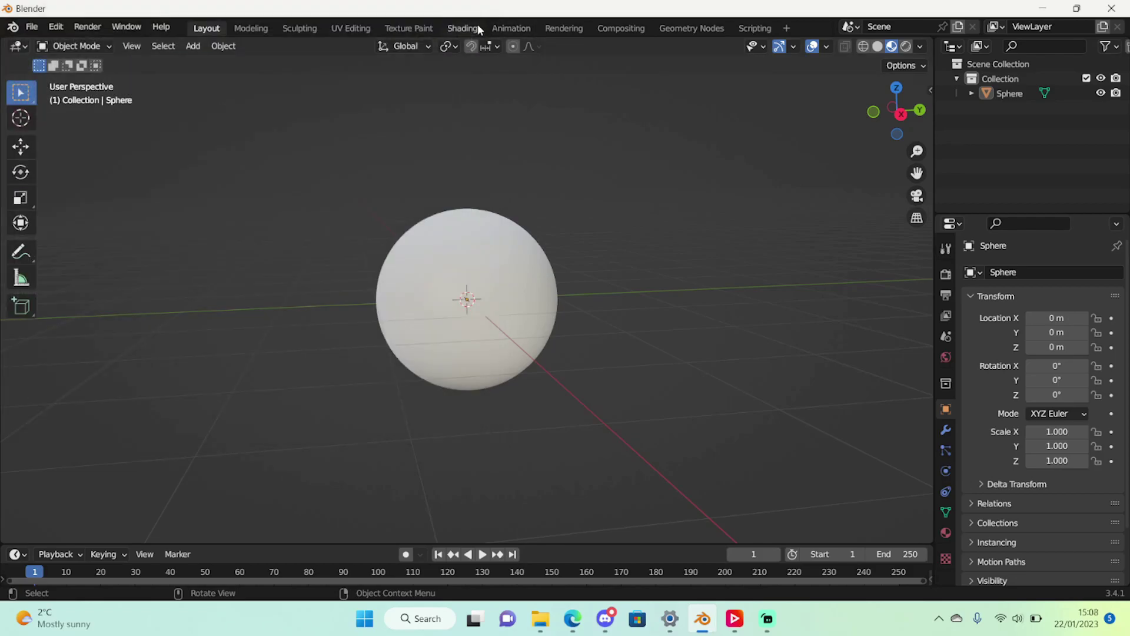
{"action": "middle_click_drag", "start_coordinate": [464, 148], "coordinate": [530, 179]}
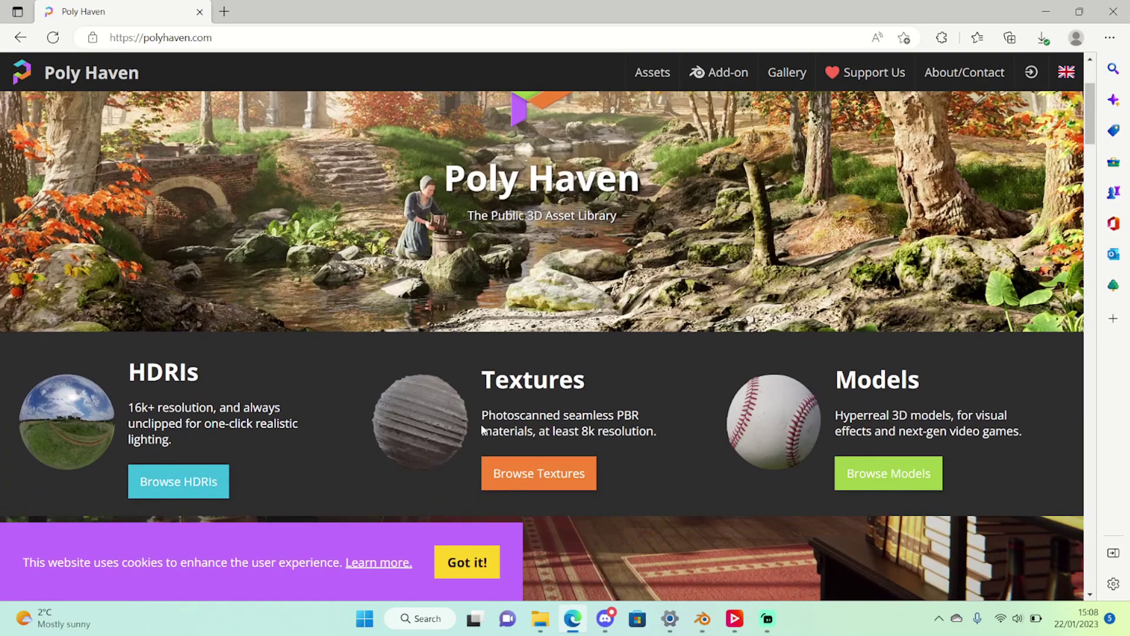
- Switch to the Poly Haven website in the browser, accept the cookie notice and open the texture library
{"action": "scroll", "coordinate": [478, 465], "scroll_direction": "down", "scroll_amount": 2}
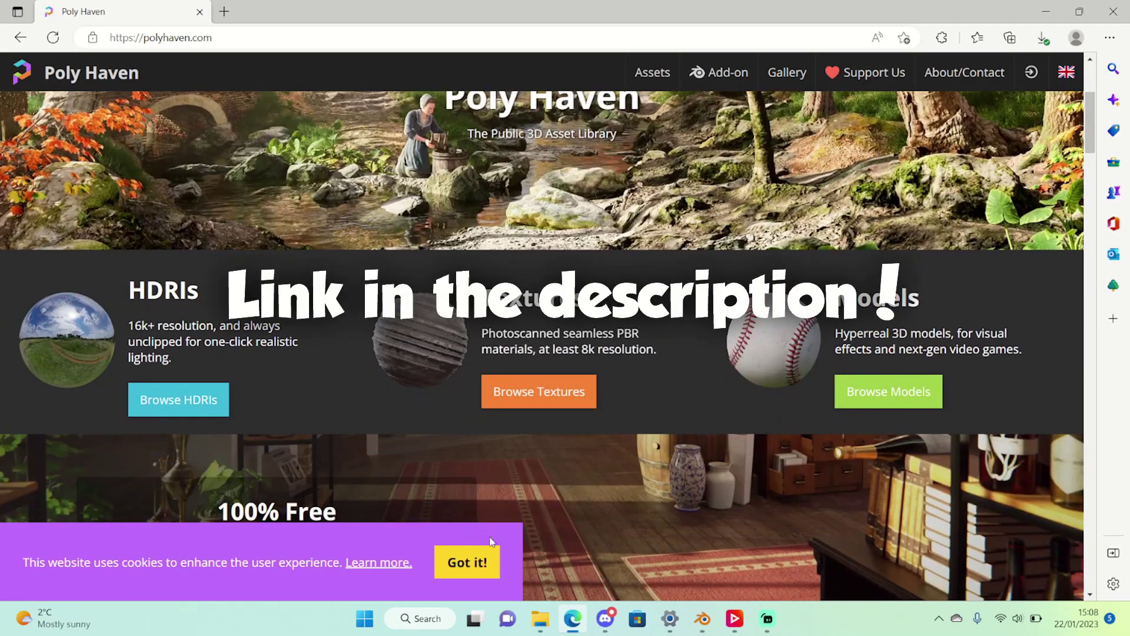
{"action": "left_click", "coordinate": [480, 559]}
{"action": "scroll", "coordinate": [471, 247], "scroll_direction": "up", "scroll_amount": 1}
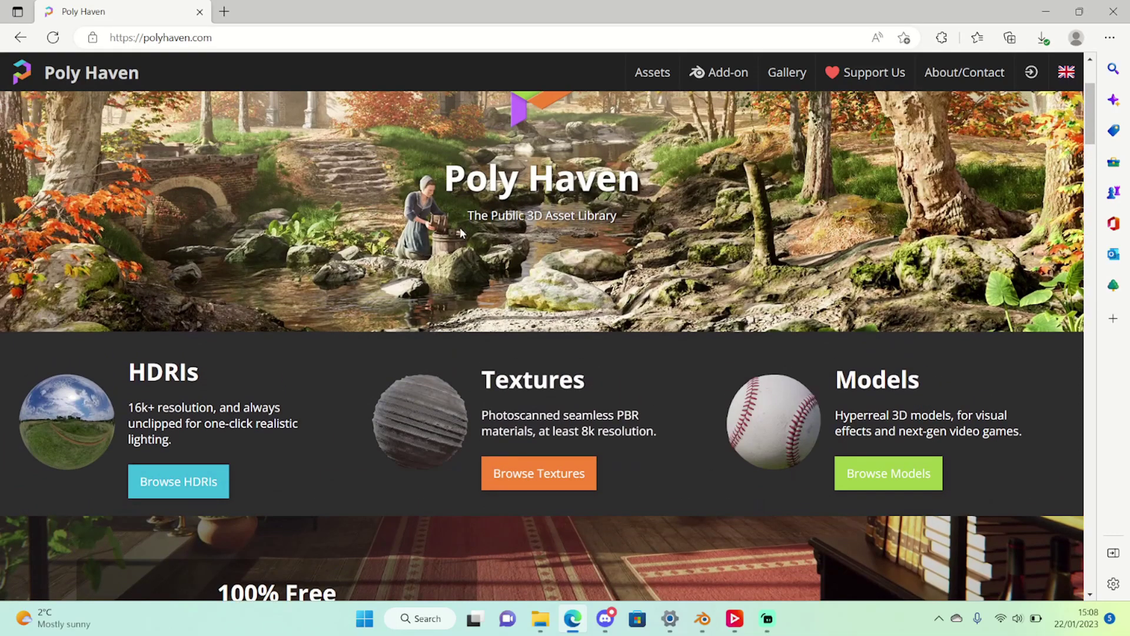
{"action": "scroll", "coordinate": [461, 230], "scroll_direction": "up", "scroll_amount": 1}
{"action": "scroll", "coordinate": [500, 330], "scroll_direction": "down", "scroll_amount": 1}
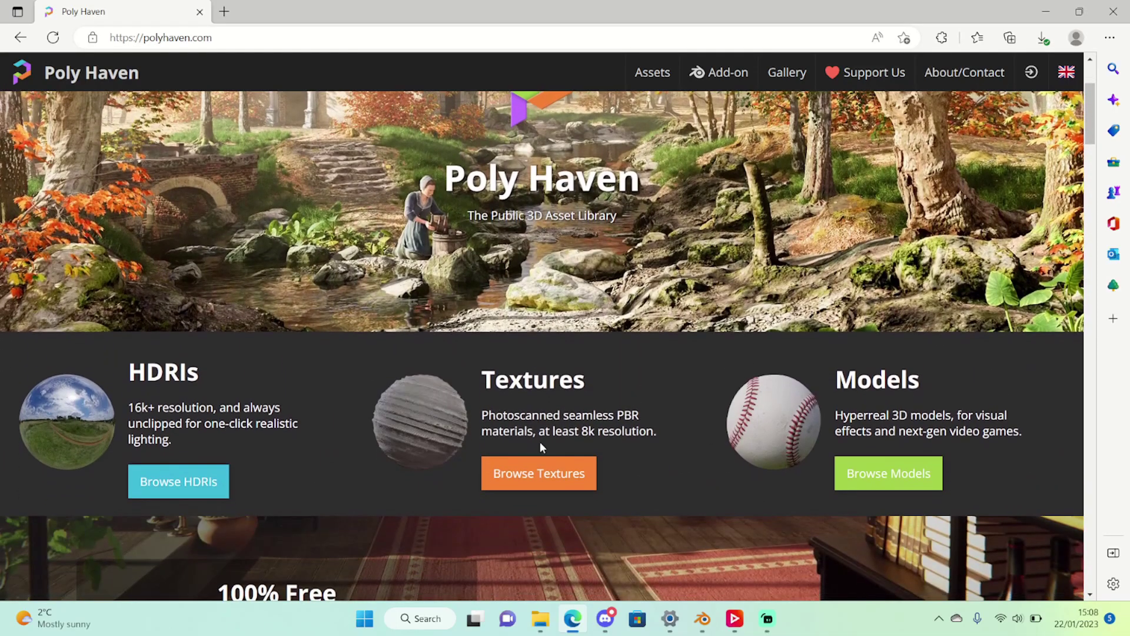
{"action": "left_click", "coordinate": [536, 472]}
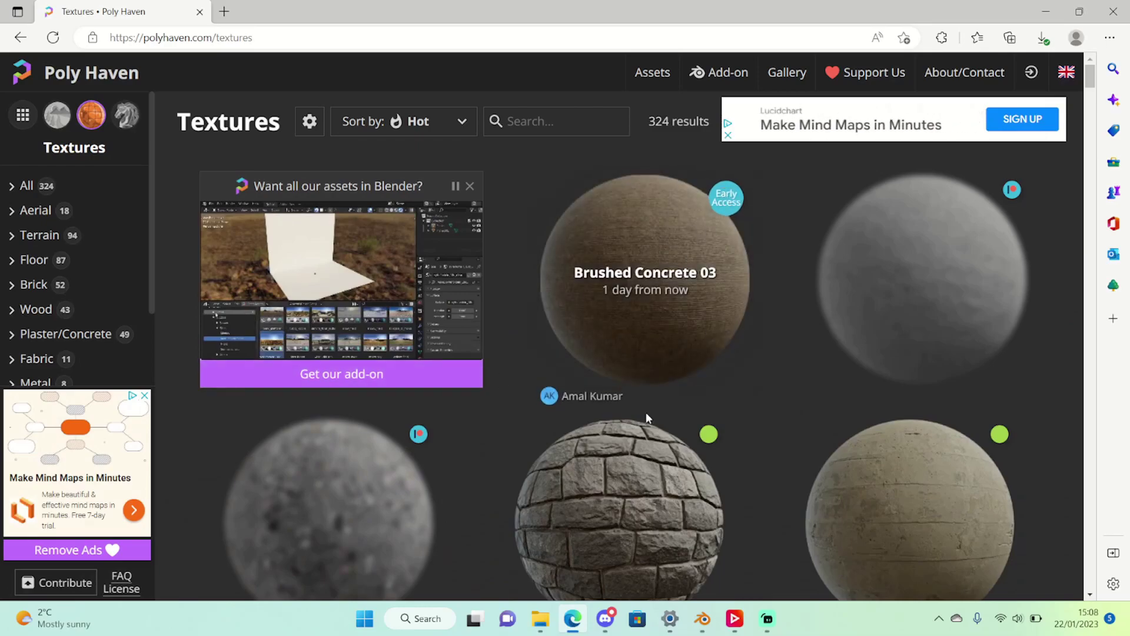
- Browse the texture library and open the Laminate Floor 02 texture page
{"action": "scroll", "coordinate": [624, 406], "scroll_direction": "down", "scroll_amount": 3}
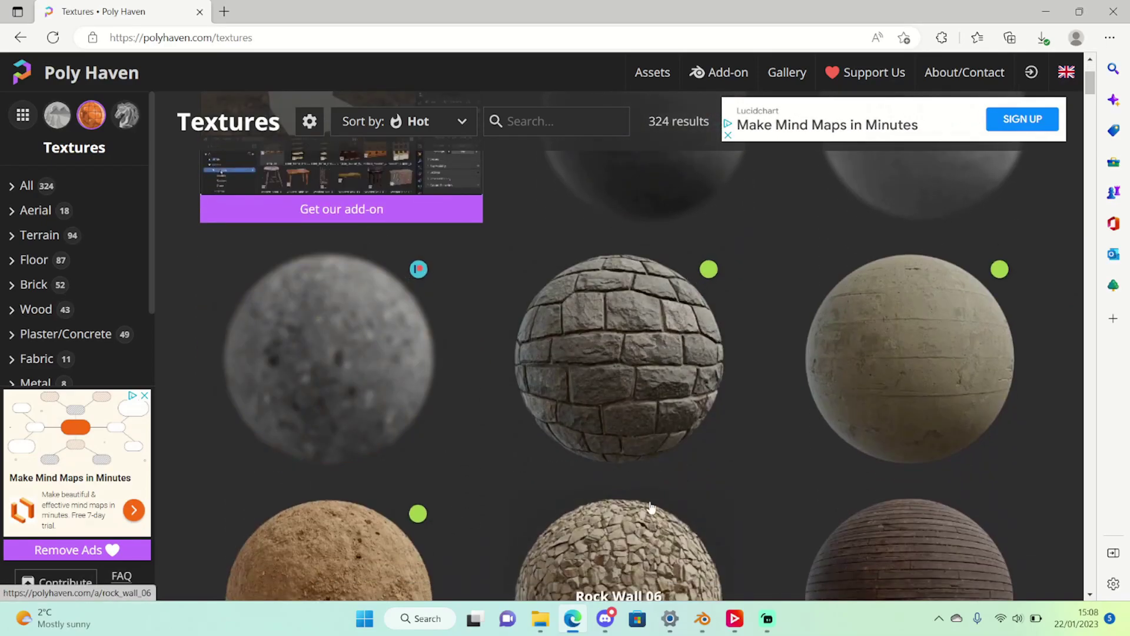
{"action": "scroll", "coordinate": [650, 507], "scroll_direction": "down", "scroll_amount": 5}
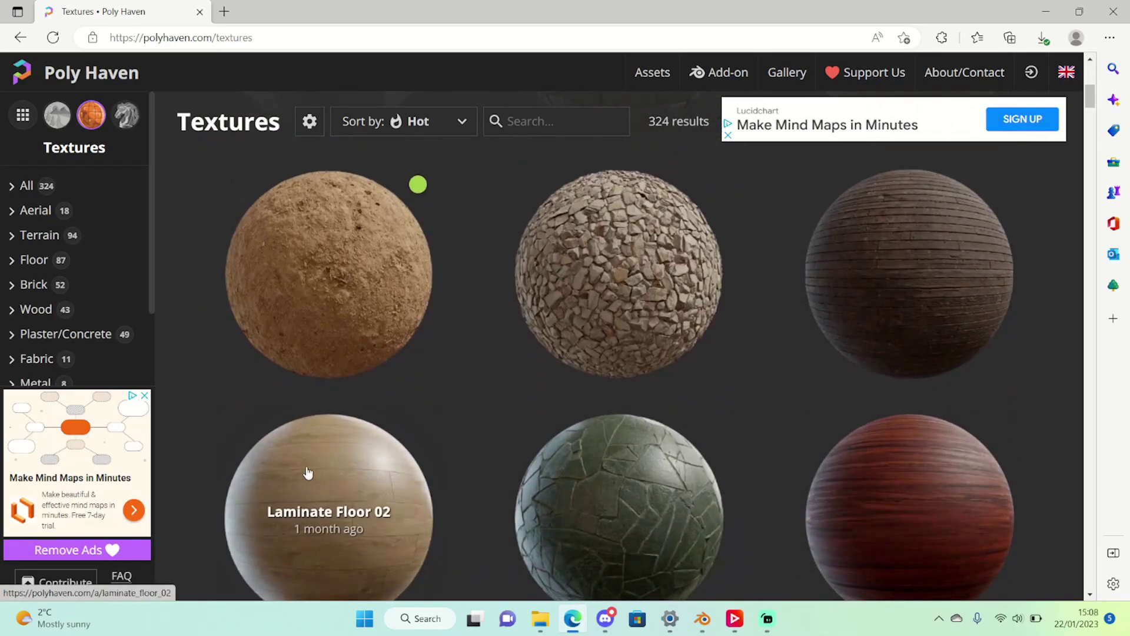
{"action": "scroll", "coordinate": [307, 472], "scroll_direction": "down", "scroll_amount": 4}
{"action": "left_click", "coordinate": [388, 296]}
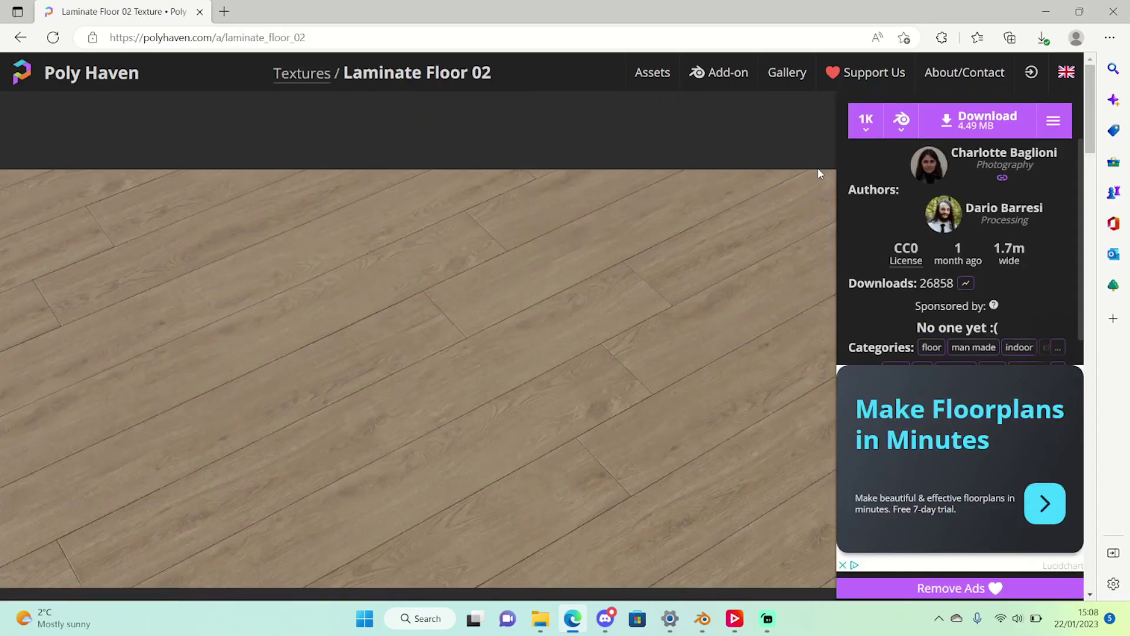
- Try the 4K, 2K, 1K and 8K resolution options for the Laminate Floor 02 download
{"action": "left_click", "coordinate": [866, 119]}
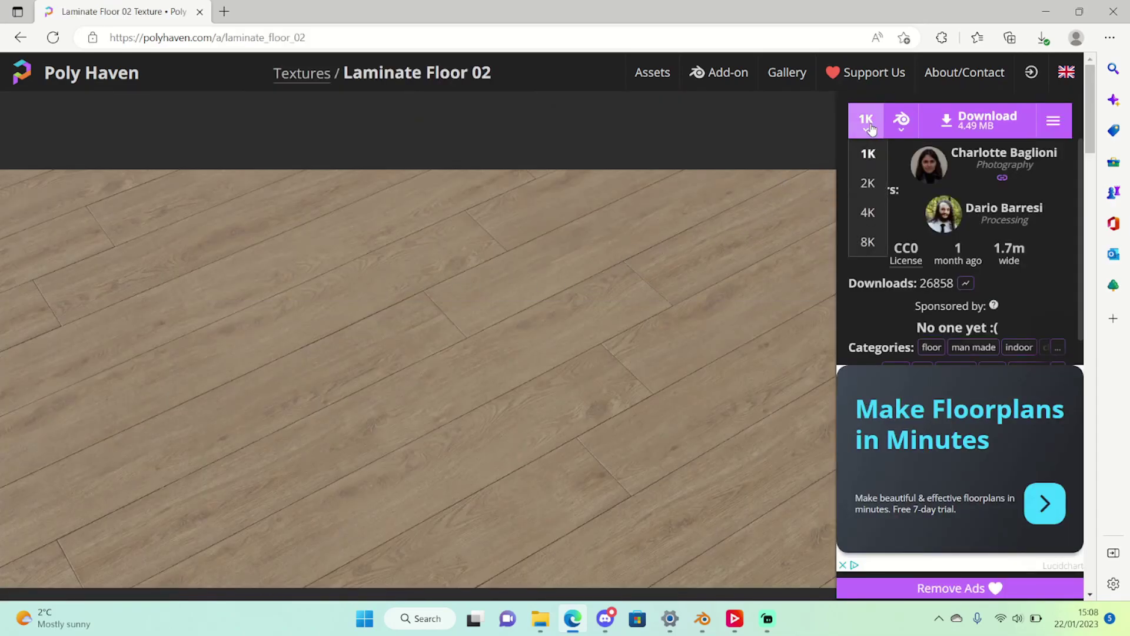
{"action": "left_click", "coordinate": [868, 213]}
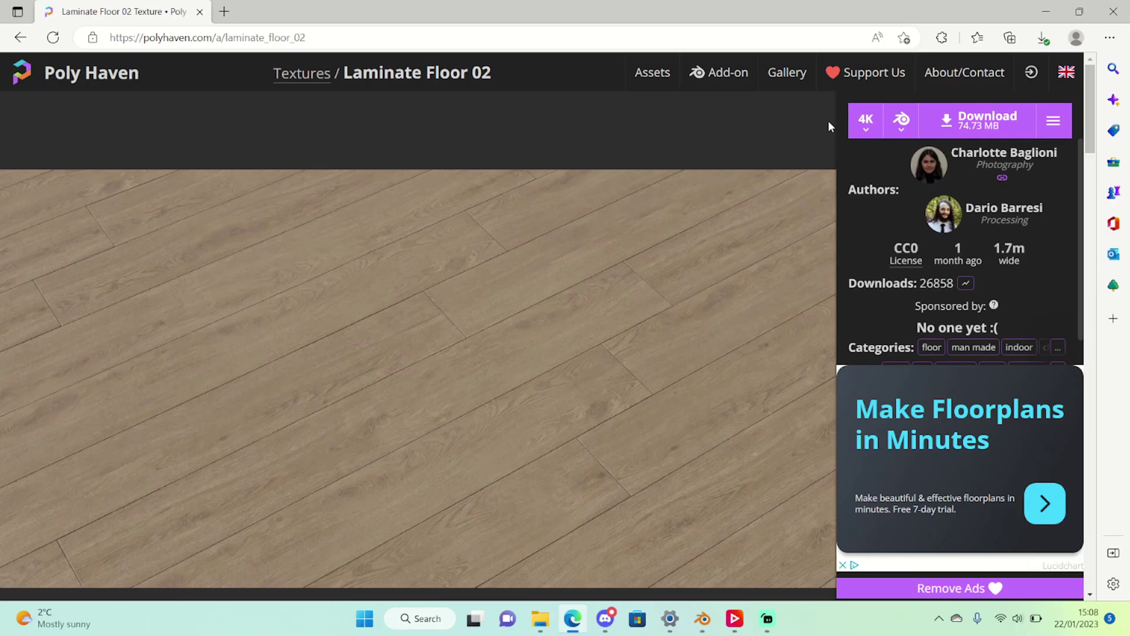
{"action": "left_click", "coordinate": [862, 133]}
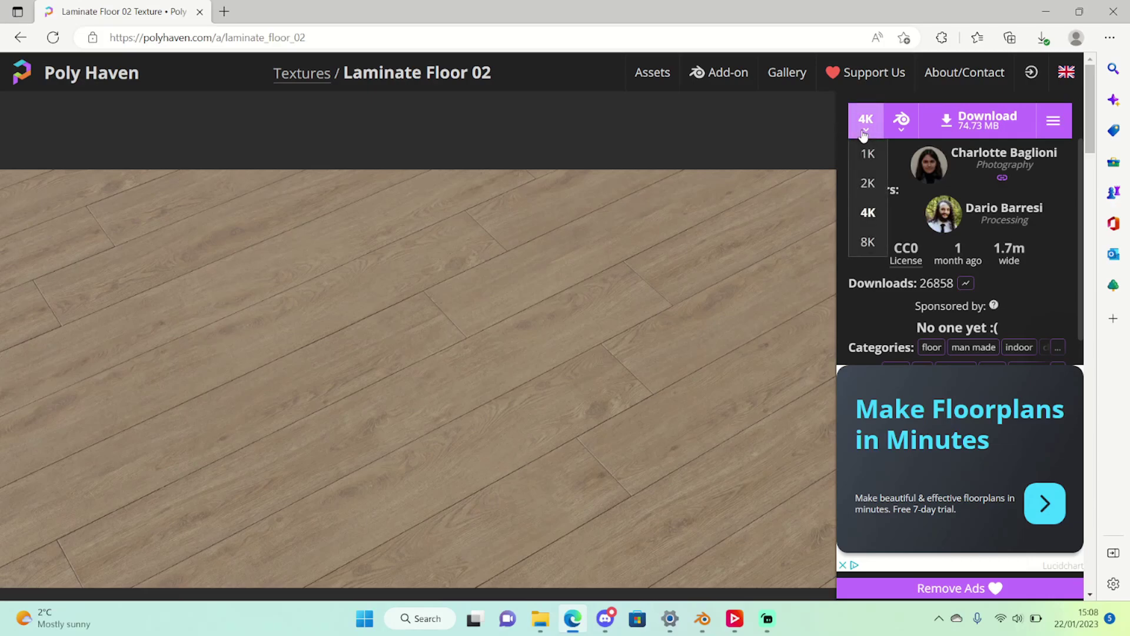
{"action": "left_click", "coordinate": [869, 182]}
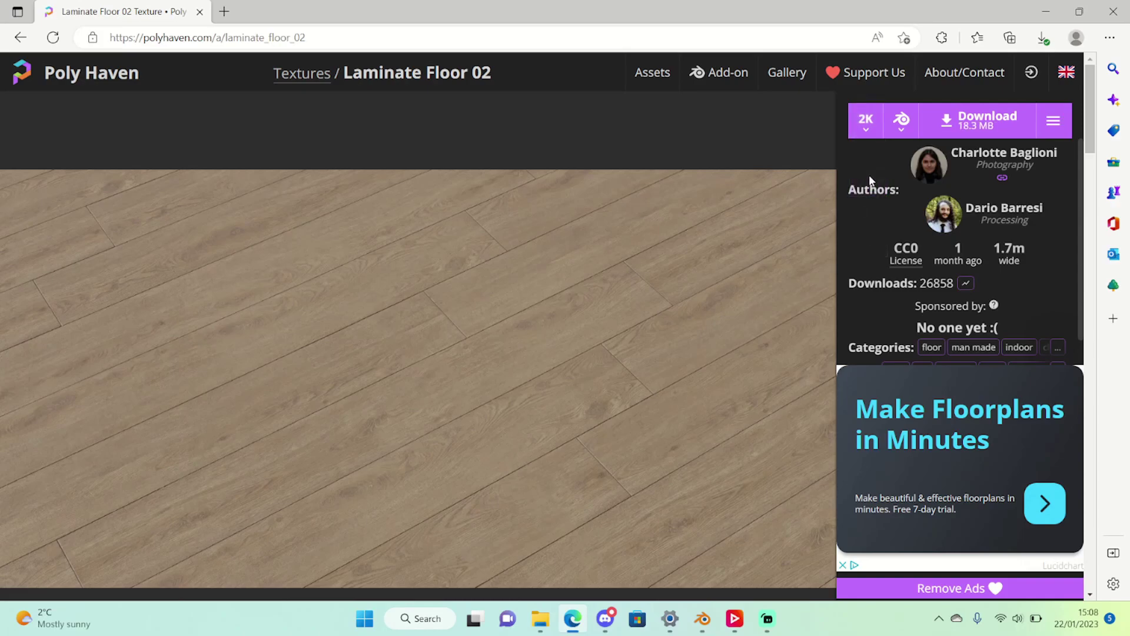
{"action": "left_click", "coordinate": [863, 127]}
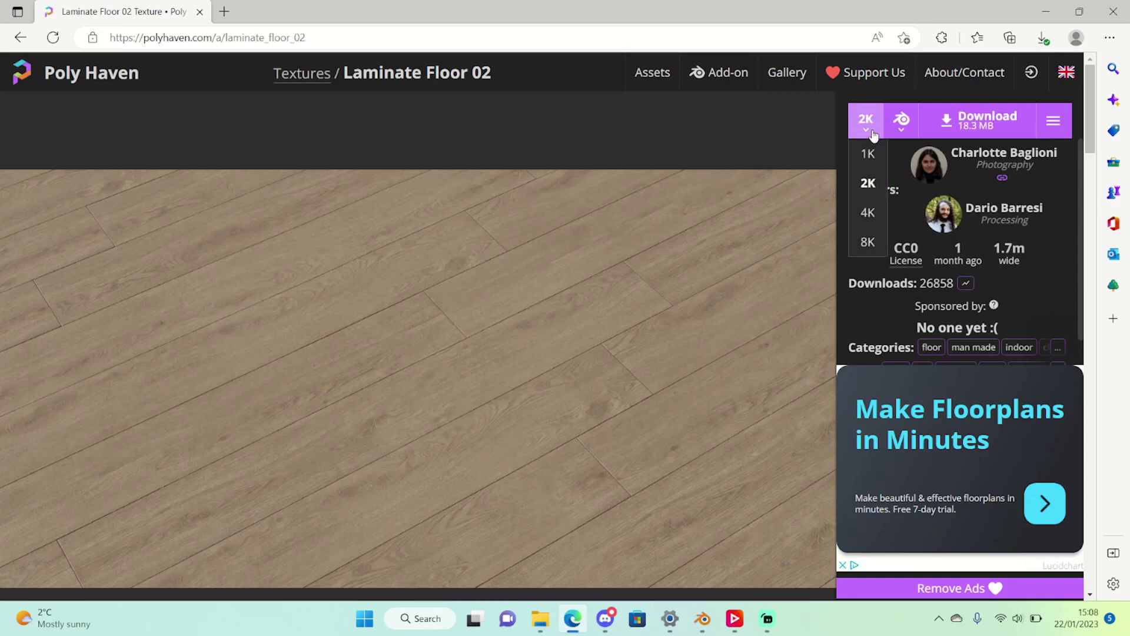
{"action": "left_click", "coordinate": [868, 152]}
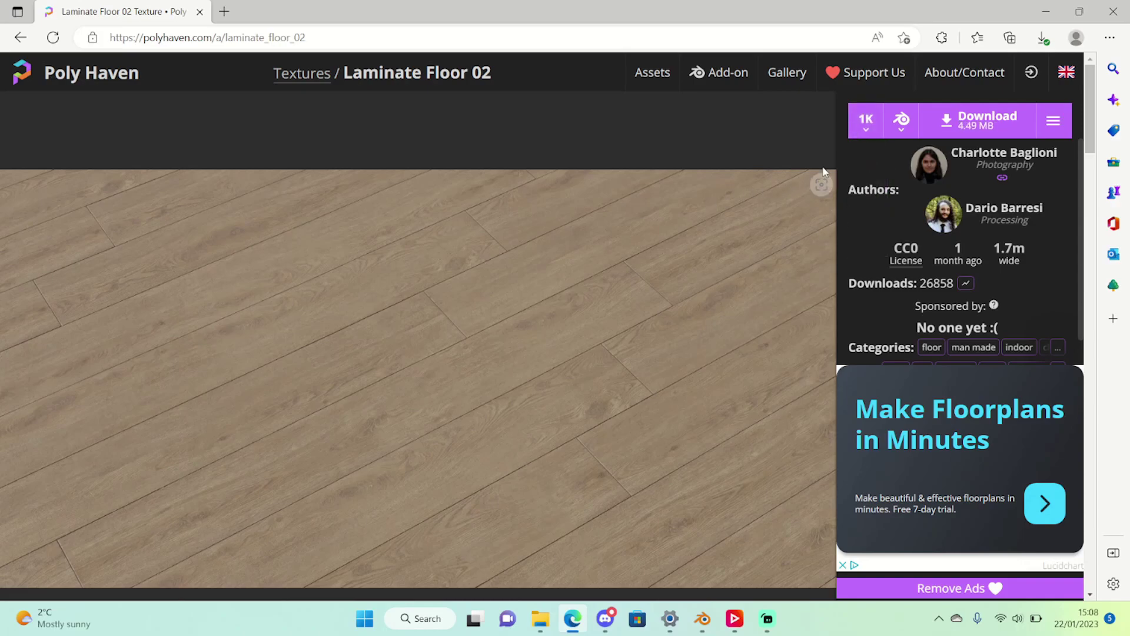
{"action": "left_click", "coordinate": [864, 125]}
{"action": "left_click", "coordinate": [873, 244]}
- Set the Laminate Floor 02 resolution to 4K and download the texture in Blender format
{"action": "left_click", "coordinate": [868, 126]}
{"action": "left_click", "coordinate": [880, 213]}
{"action": "left_click", "coordinate": [979, 120]}
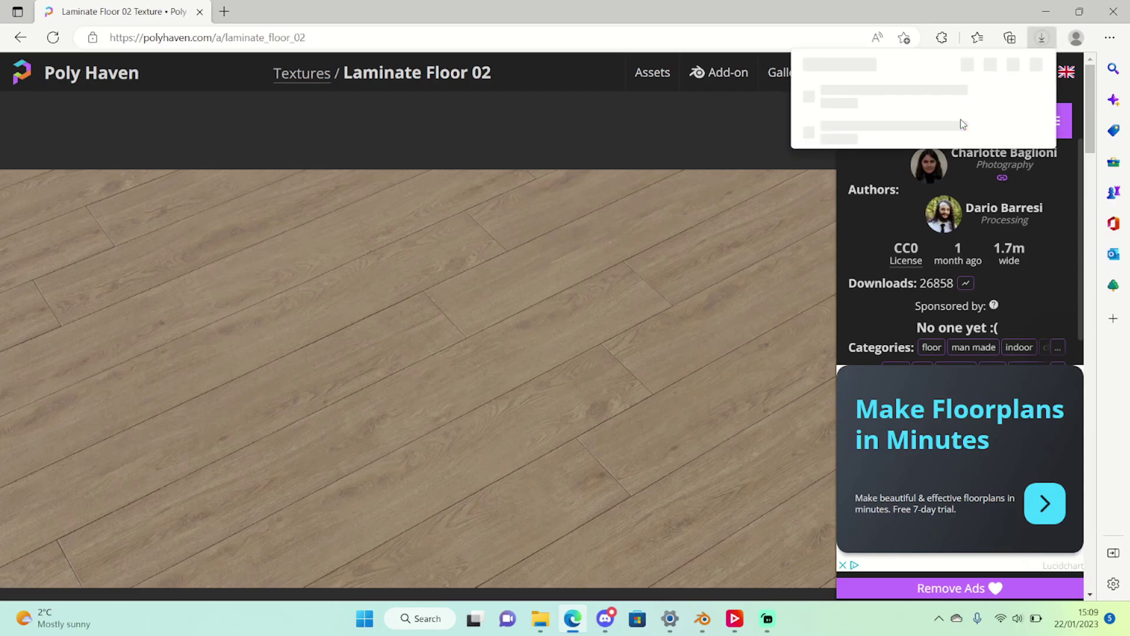
- Open the downloaded laminate_floor_02_4k.blend archive and extract all its files to the suggested folder in Downloads
{"action": "left_click", "coordinate": [883, 91]}
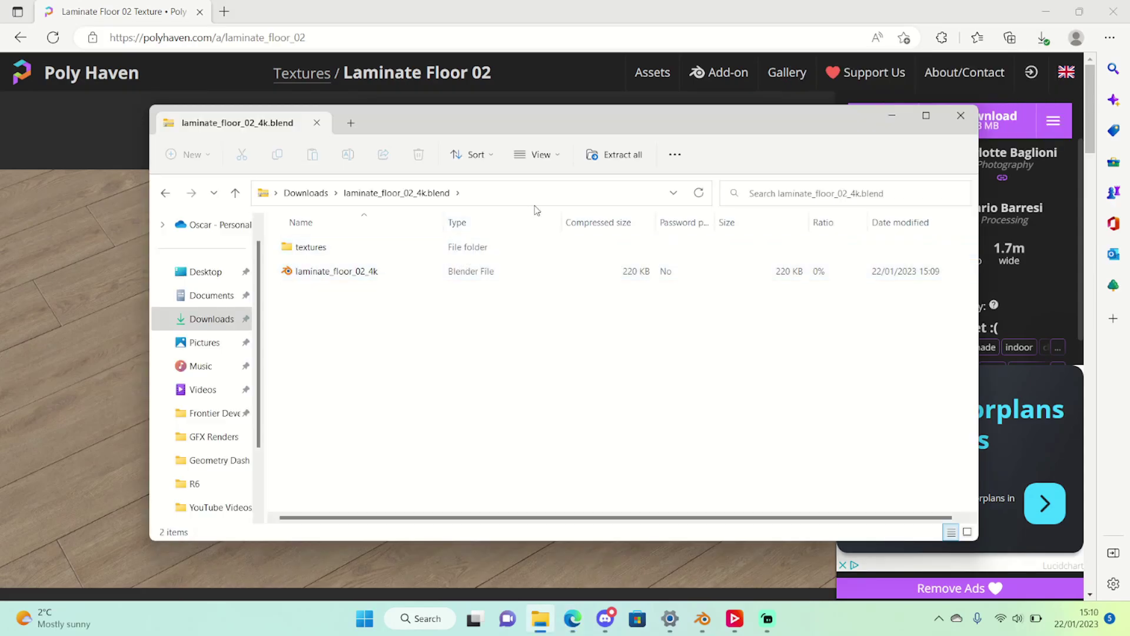
{"action": "left_click", "coordinate": [623, 155]}
{"action": "left_click_drag", "start_coordinate": [640, 143], "coordinate": [586, 152]}
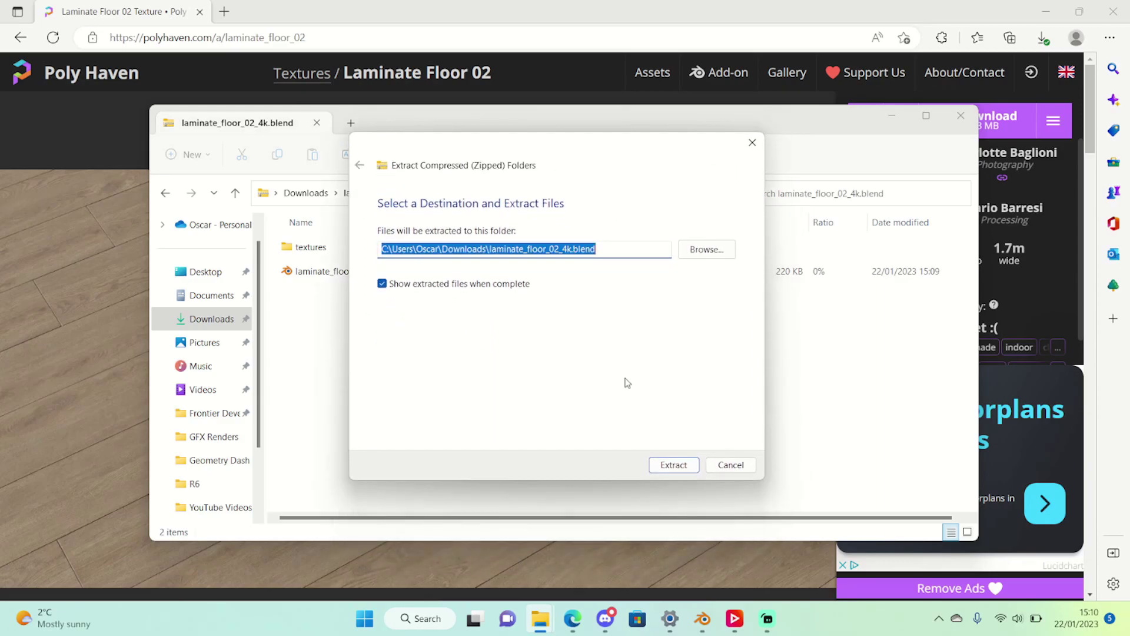
{"action": "left_click", "coordinate": [673, 465]}
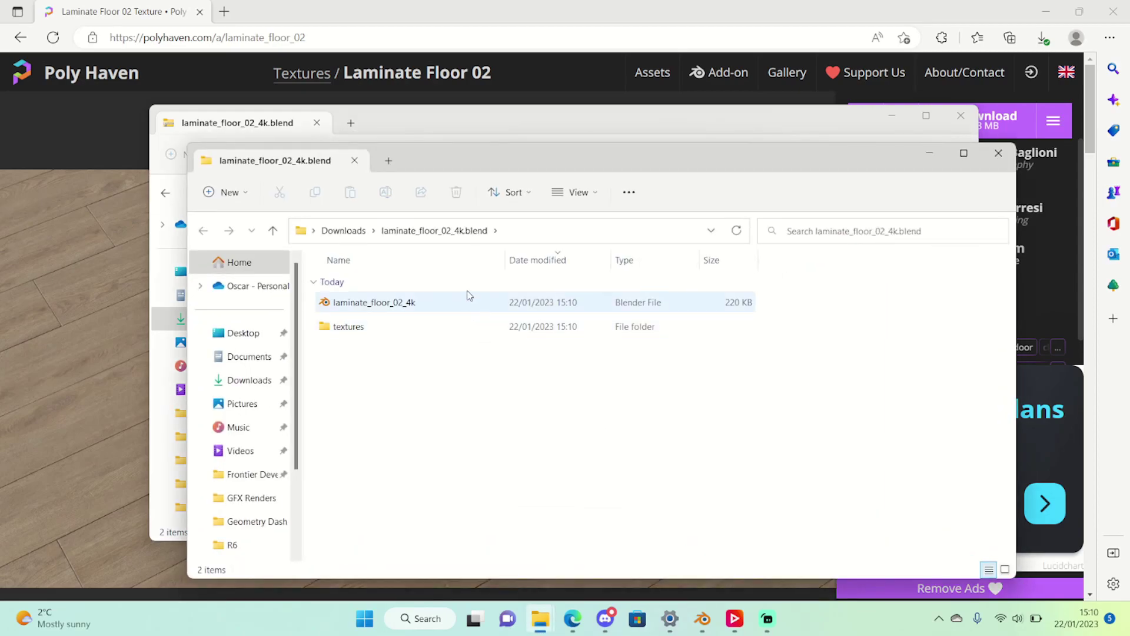
{"action": "double_click", "coordinate": [467, 296]}
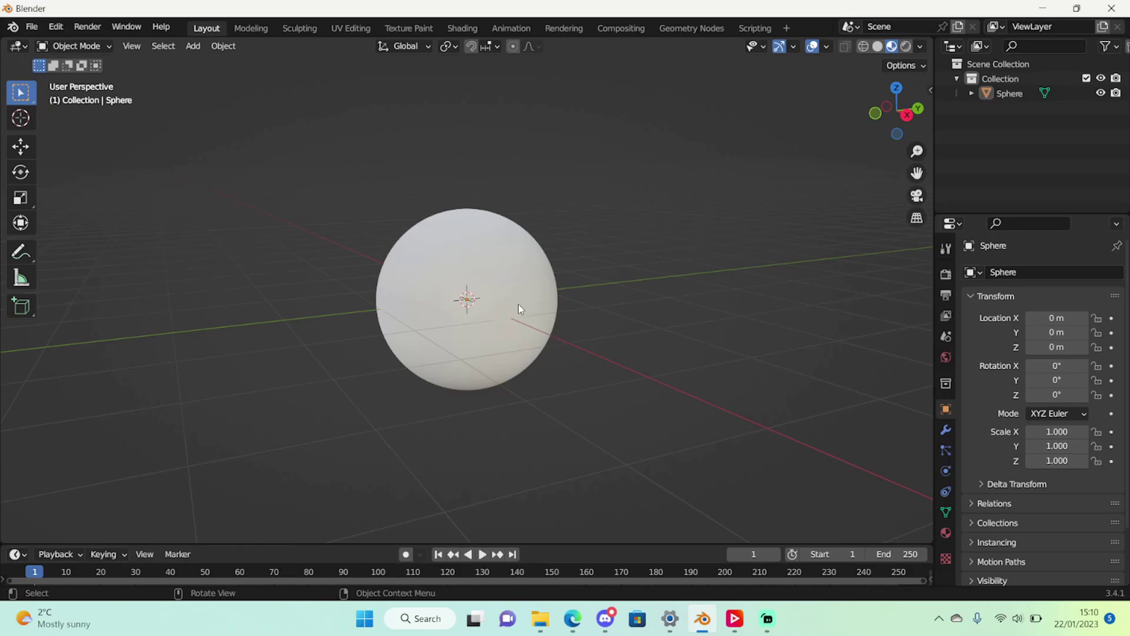
- Select the sphere in Blender, enlarge the timeline area and change it to a Shader Editor
{"action": "left_click", "coordinate": [493, 294]}
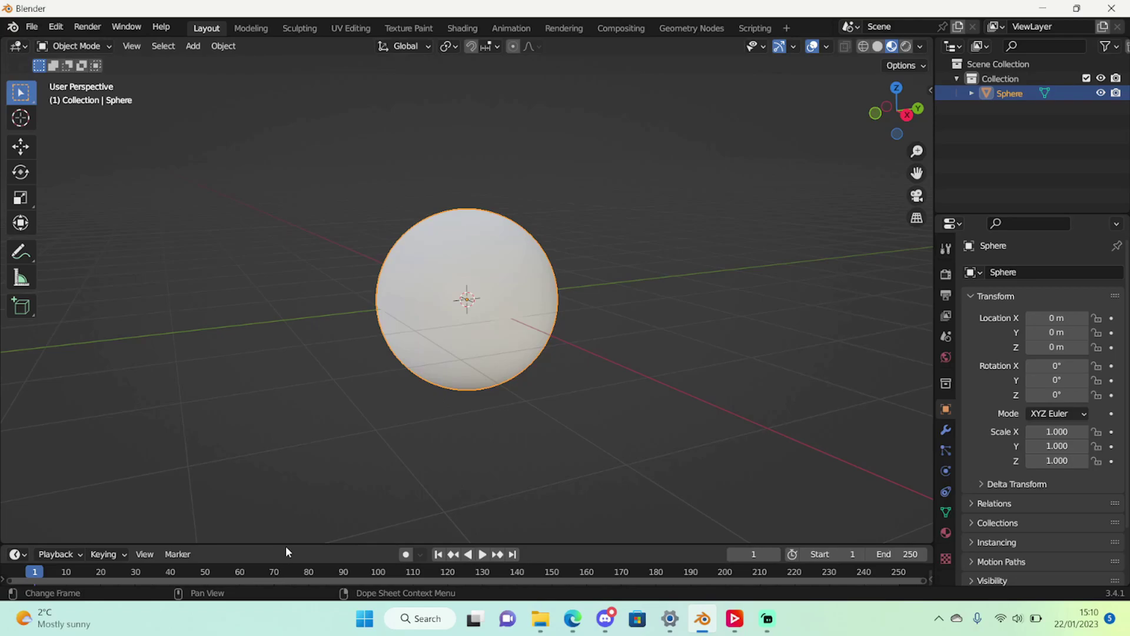
{"action": "left_click_drag", "start_coordinate": [285, 545], "coordinate": [303, 367]}
{"action": "left_click", "coordinate": [24, 381]}
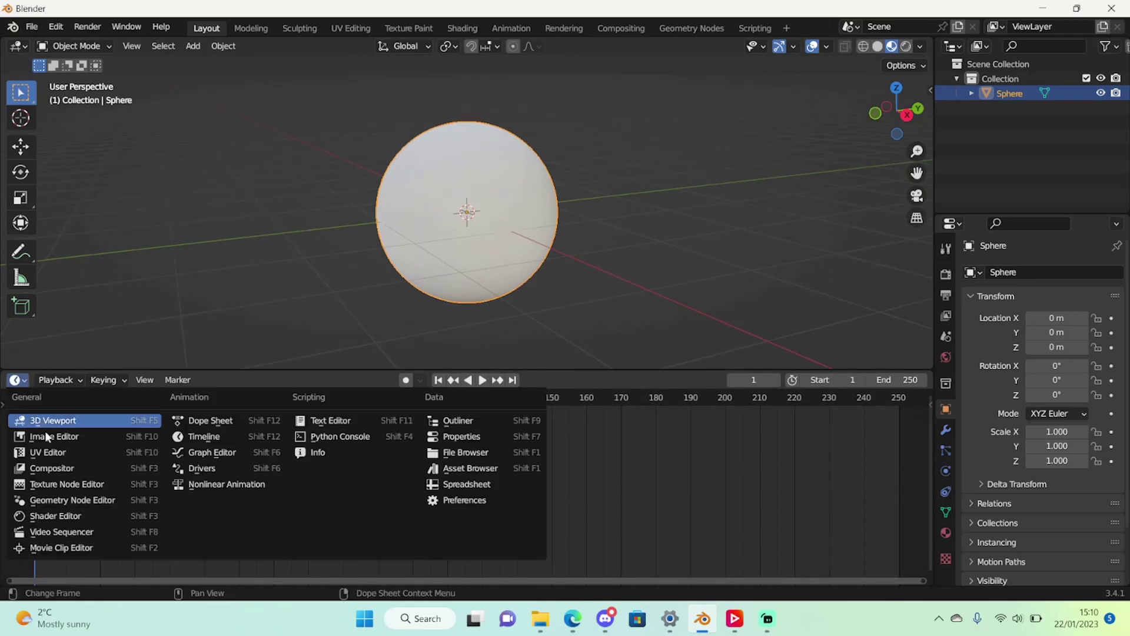
{"action": "left_click", "coordinate": [18, 381]}
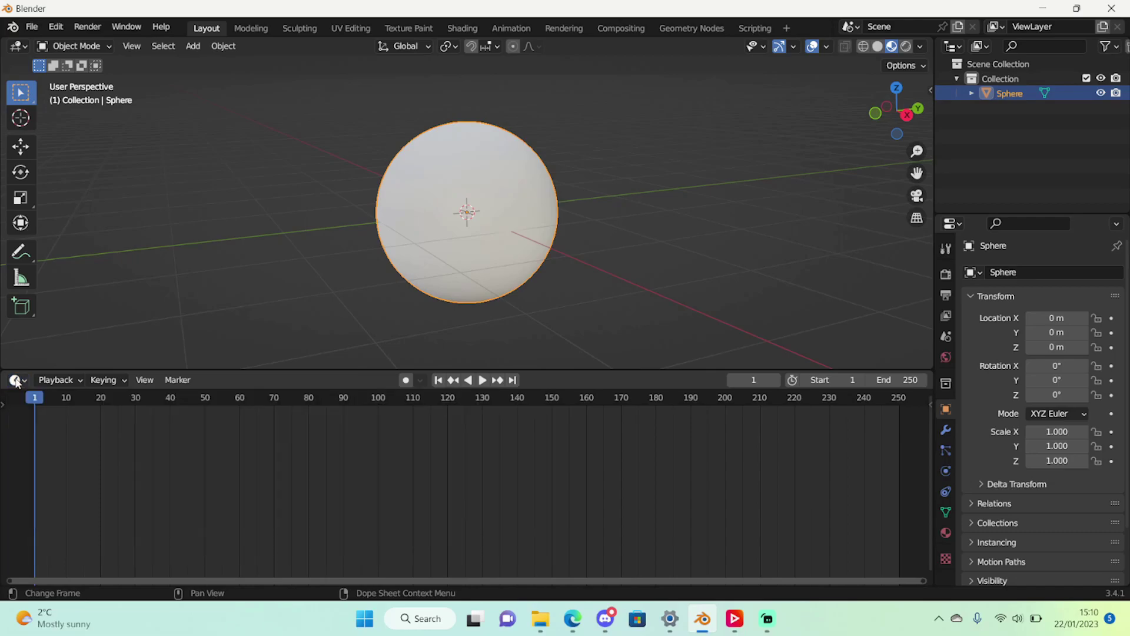
{"action": "left_click", "coordinate": [17, 380]}
{"action": "left_click", "coordinate": [17, 380]}
{"action": "left_click", "coordinate": [18, 380]}
{"action": "left_click", "coordinate": [80, 518]}
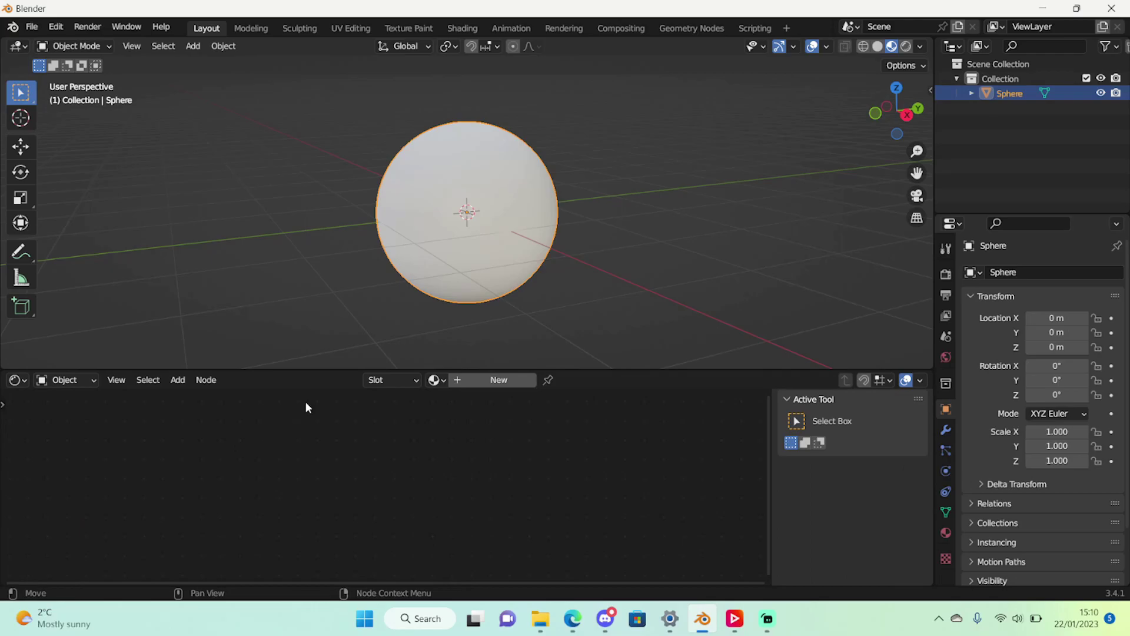
- Create a new material for the sphere and examine its Principled BSDF and Material Output nodes
{"action": "left_click", "coordinate": [493, 382]}
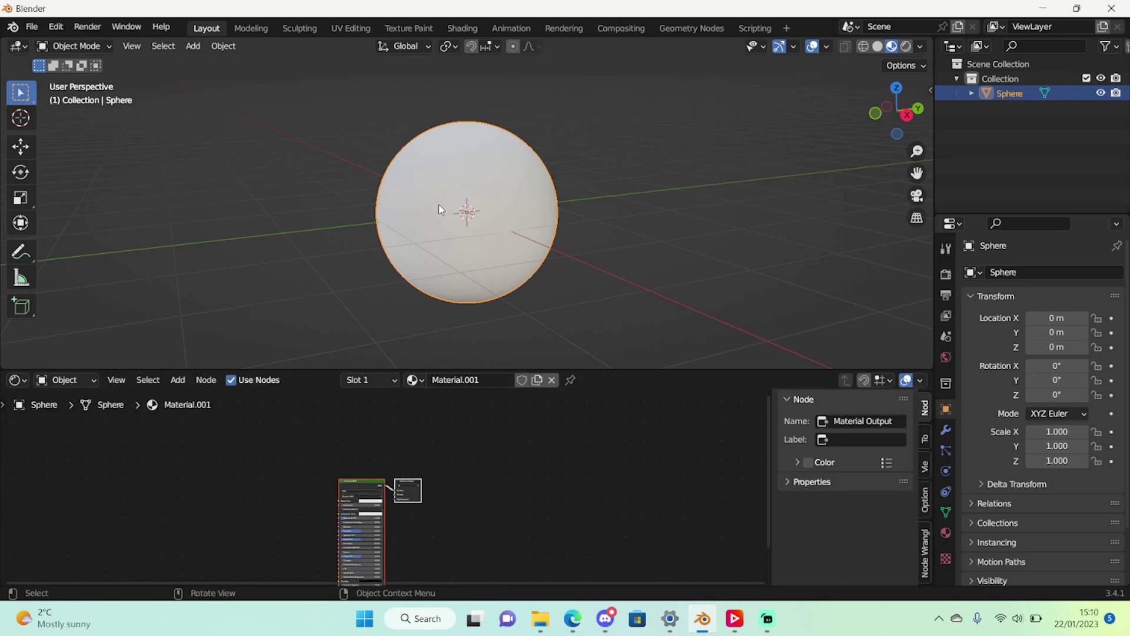
{"action": "scroll", "coordinate": [330, 530], "scroll_direction": "up", "scroll_amount": 2}
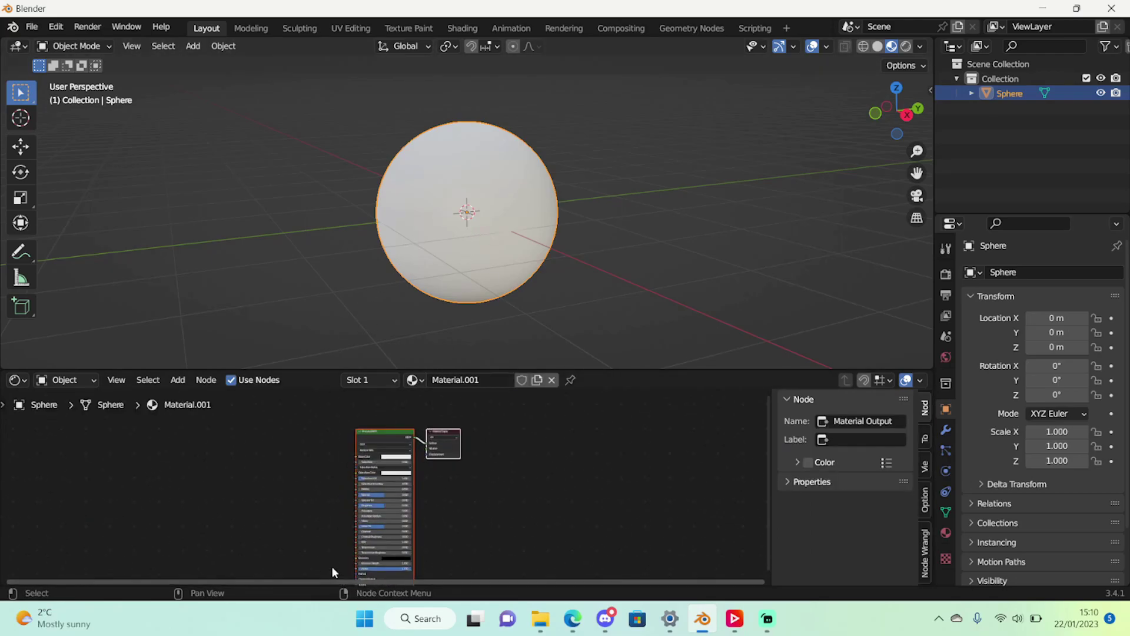
{"action": "scroll", "coordinate": [308, 548], "scroll_direction": "up", "scroll_amount": 5}
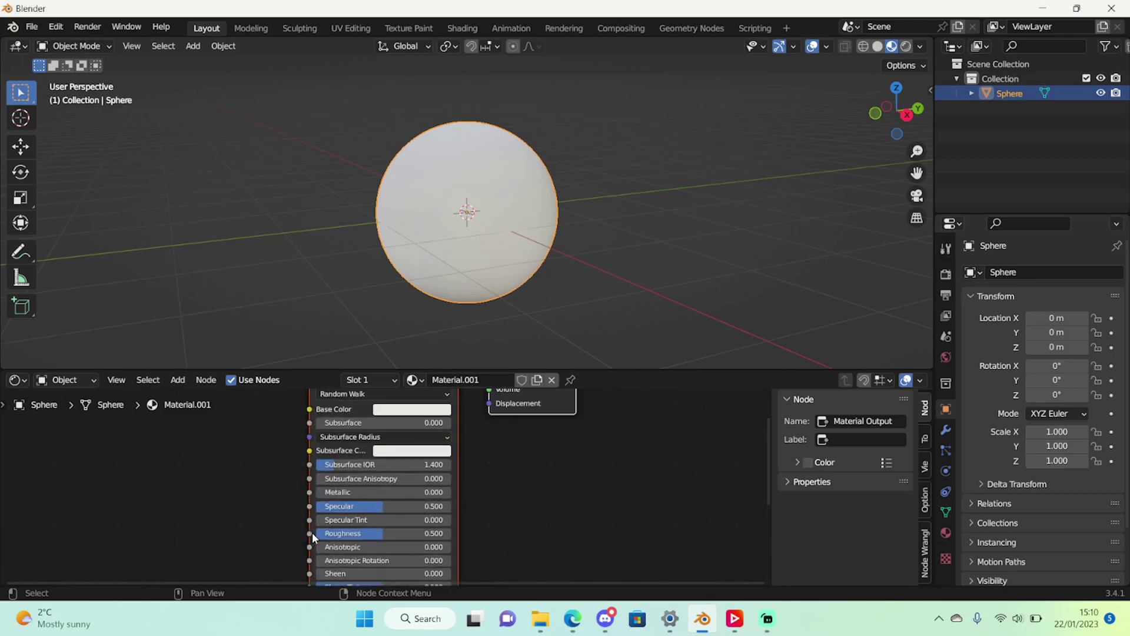
{"action": "scroll", "coordinate": [312, 532], "scroll_direction": "up", "scroll_amount": 2}
{"action": "scroll", "coordinate": [280, 483], "scroll_direction": "up", "scroll_amount": 5, "text": "shift"}
{"action": "left_click", "coordinate": [344, 455]}
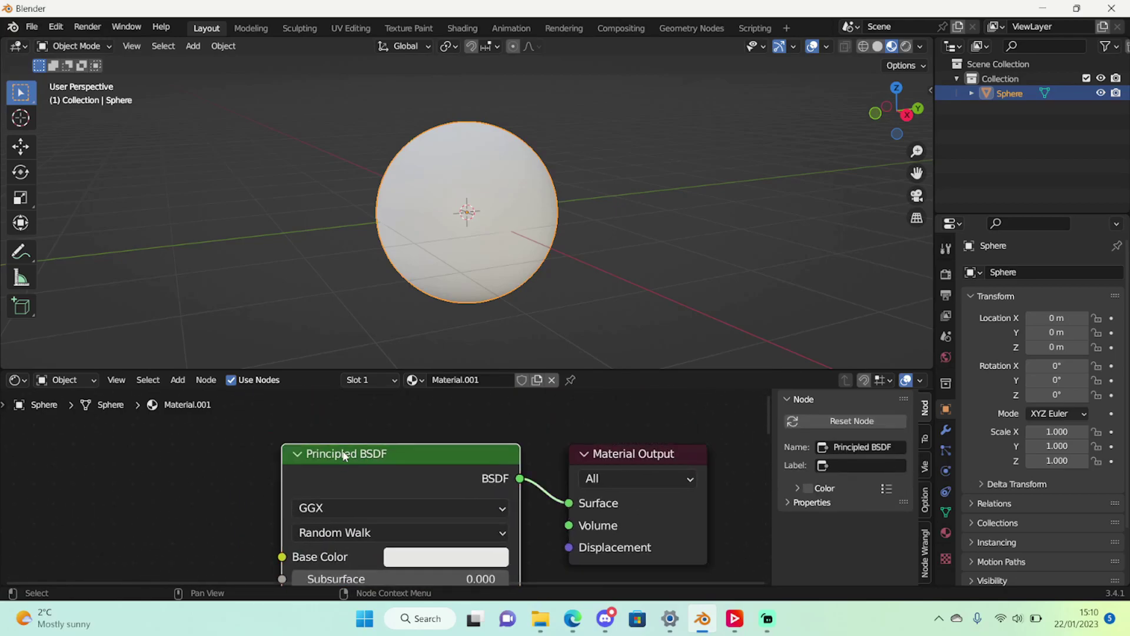
{"action": "scroll", "coordinate": [468, 456], "scroll_direction": "right", "scroll_amount": 4, "text": "ctrl"}
{"action": "left_click", "coordinate": [557, 454]}
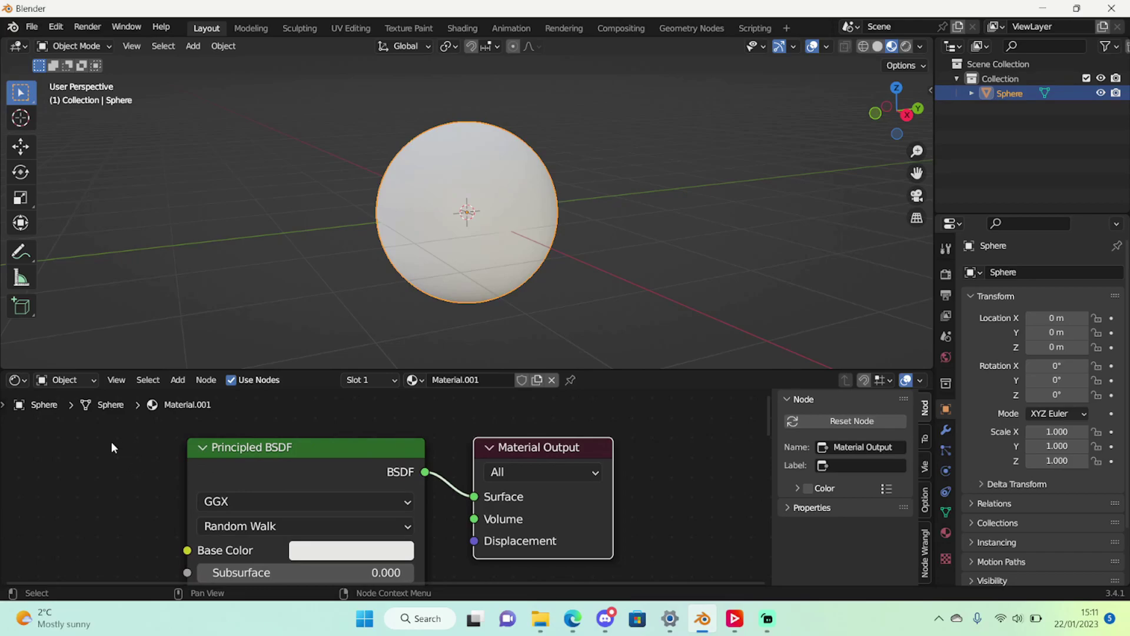
{"action": "middle_click_drag", "start_coordinate": [97, 450], "coordinate": [145, 457]}
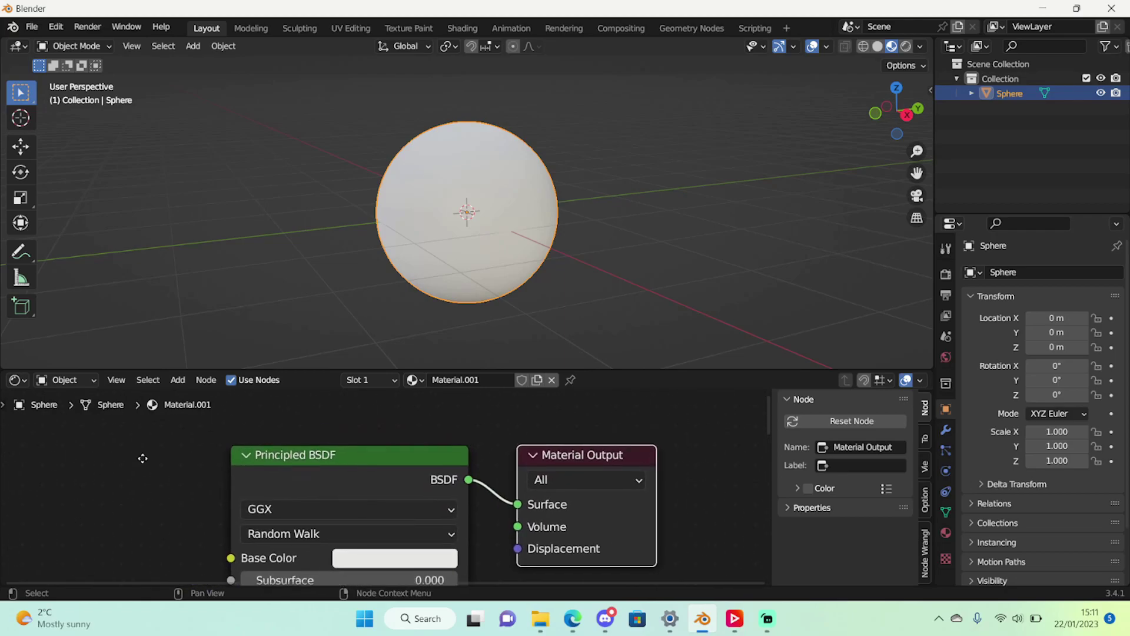
- Select the Principled BSDF node and leave free space beside its inputs for texture nodes
{"action": "left_click", "coordinate": [401, 457]}
{"action": "left_click", "coordinate": [584, 456]}
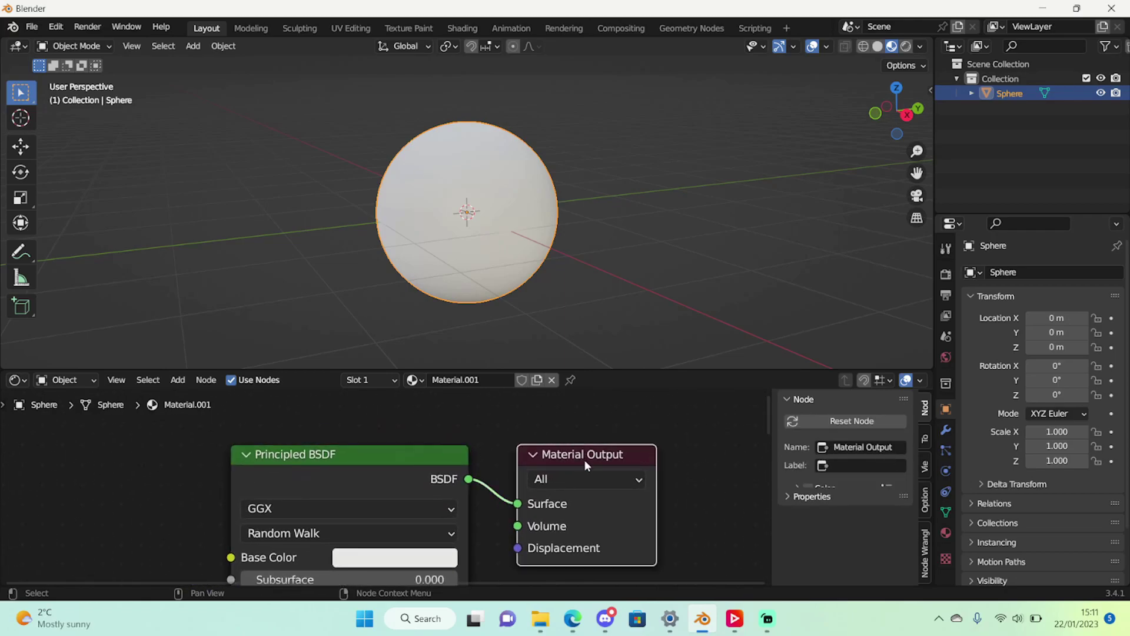
{"action": "left_click", "coordinate": [343, 454]}
{"action": "right_click", "coordinate": [342, 454]}
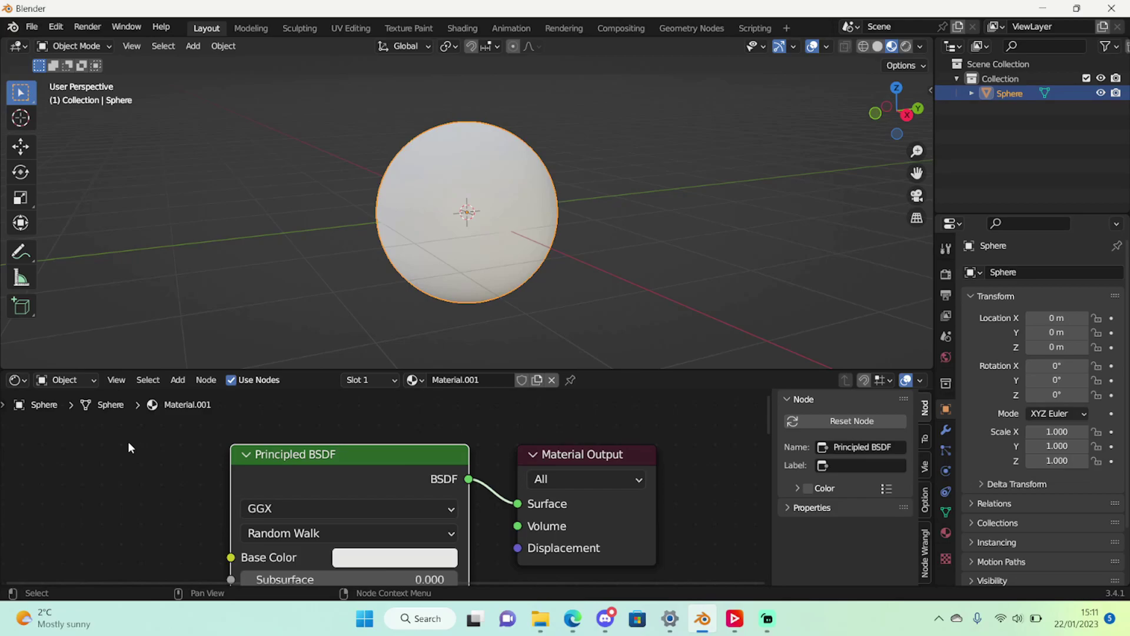
{"action": "middle_click_drag", "start_coordinate": [50, 567], "coordinate": [271, 549]}
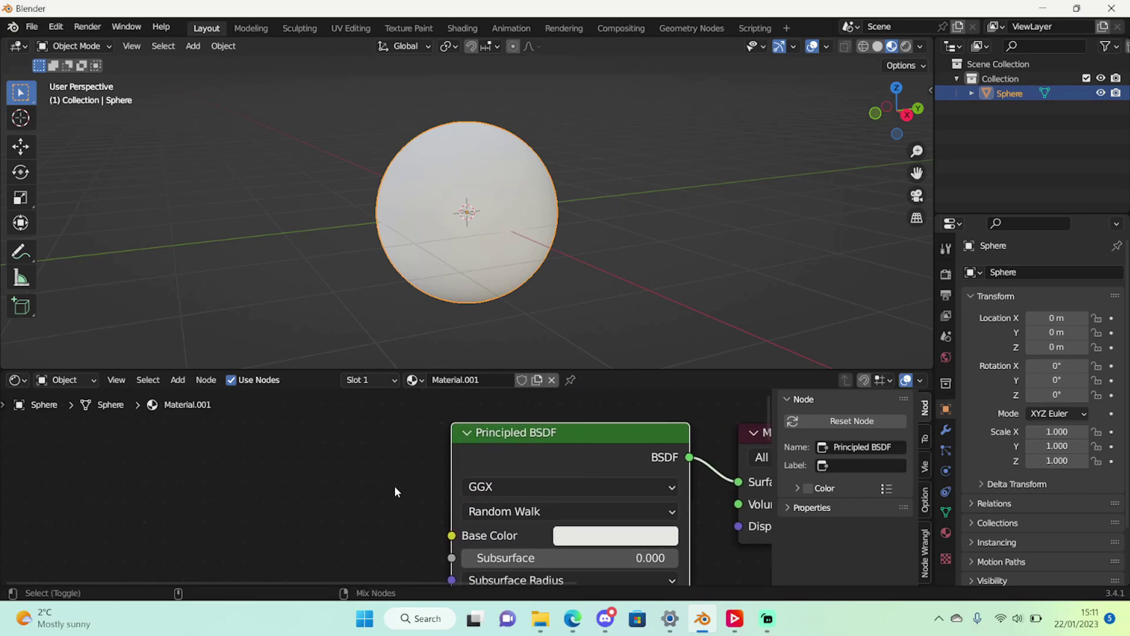
- Show the Node Wrangler tools in the Shader Editor's sidebar
{"action": "key", "text": "ctrl+shift+t"}
{"action": "left_click", "coordinate": [920, 511]}
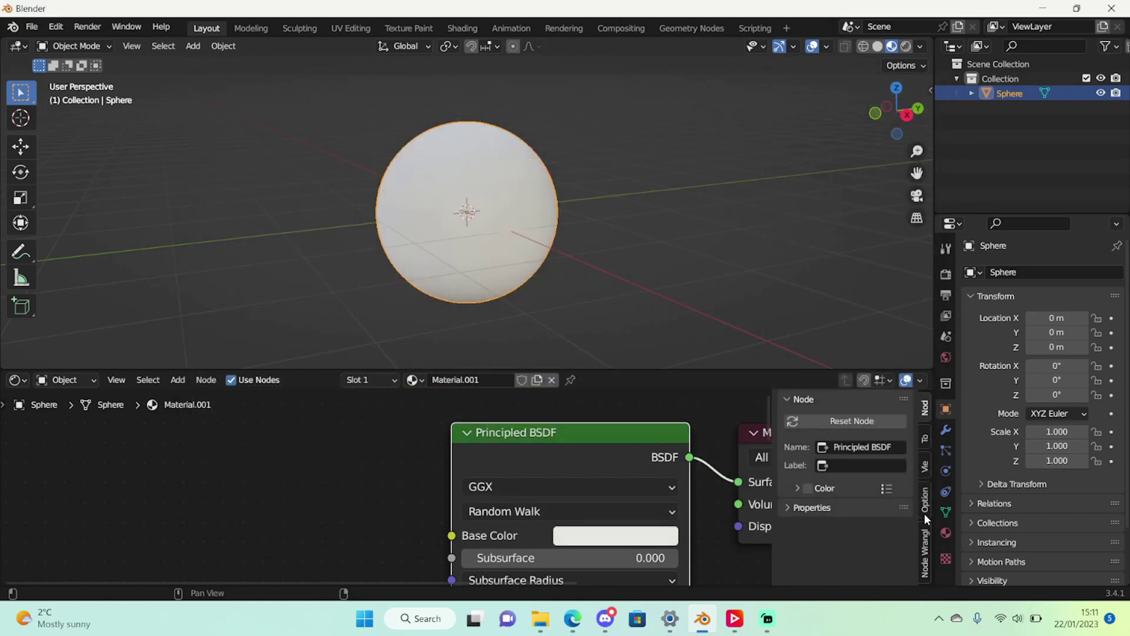
{"action": "left_click", "coordinate": [924, 512]}
{"action": "left_click", "coordinate": [929, 548]}
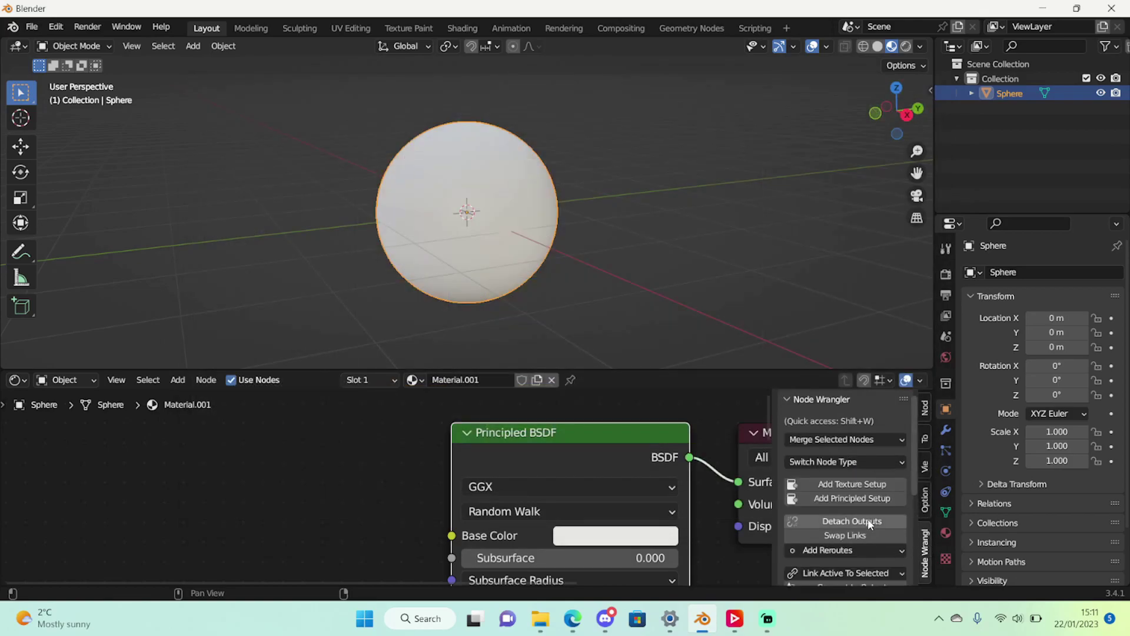
{"action": "key", "text": "n"}
{"action": "key", "text": "n"}
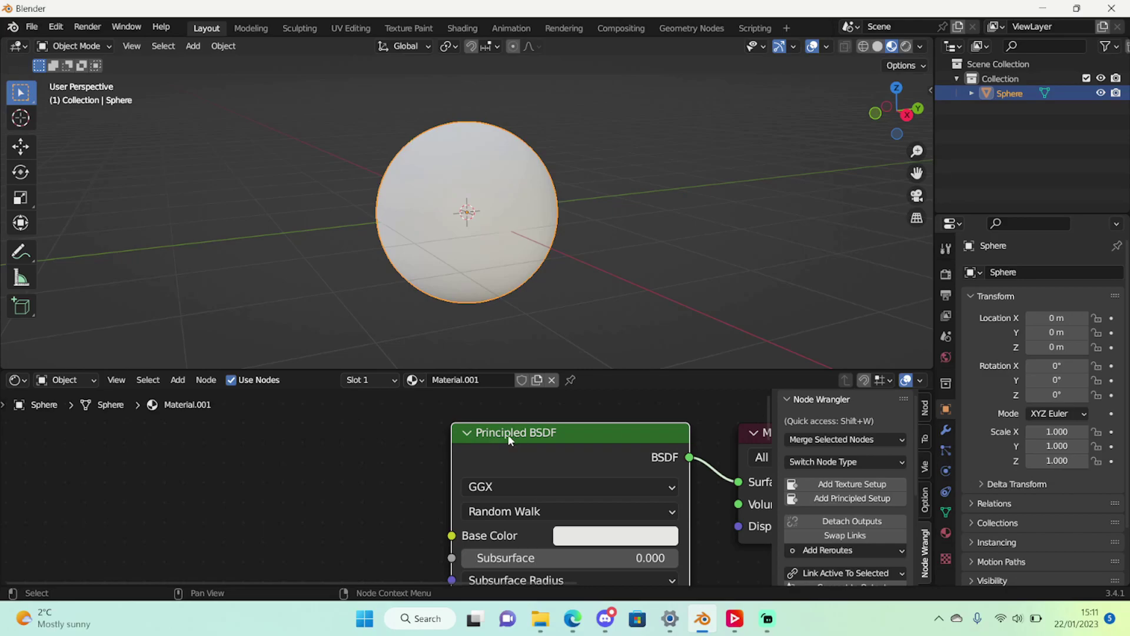
- Run Node Wrangler's Principled Texture Setup with all four laminate_floor_02 maps from the extracted textures folder
{"action": "key", "text": "ctrl+shift+t"}
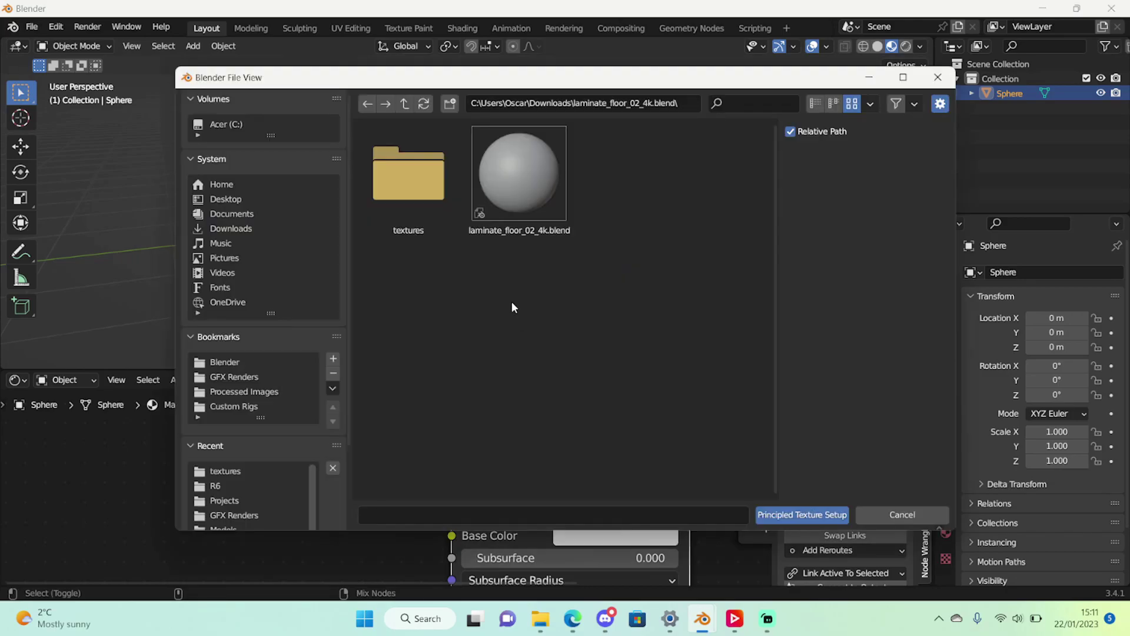
{"action": "double_click", "coordinate": [448, 232]}
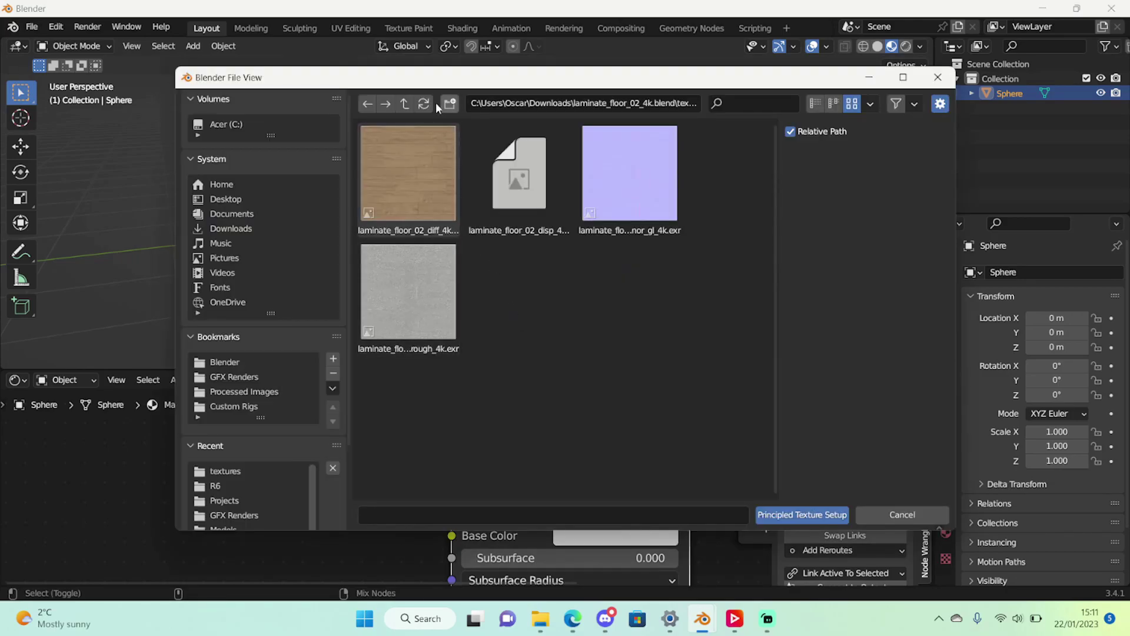
{"action": "left_click", "coordinate": [405, 104]}
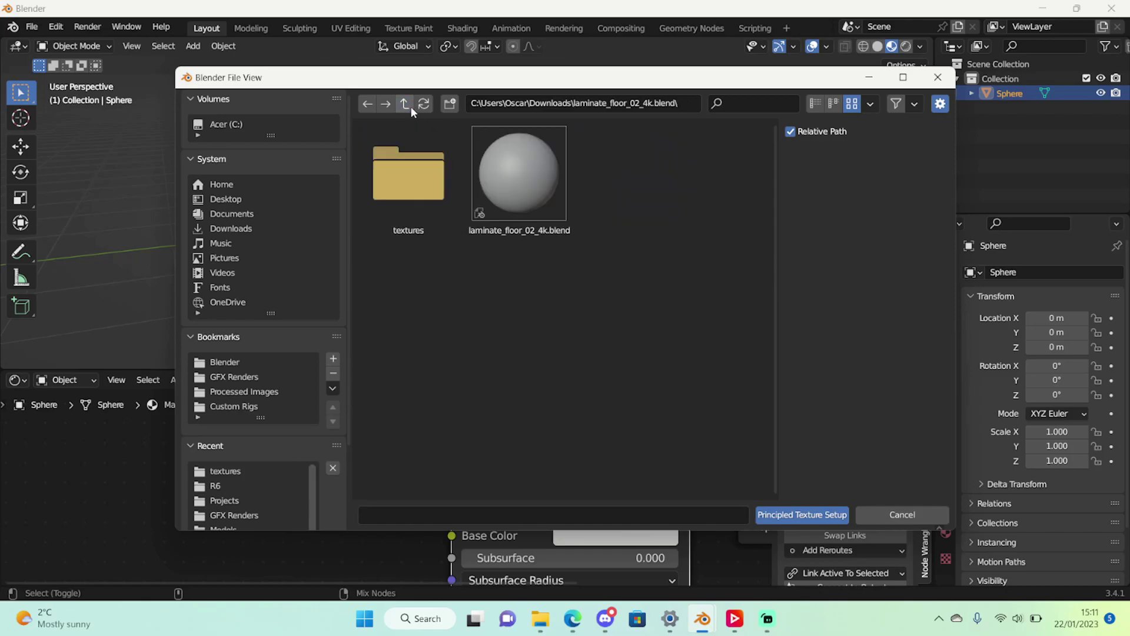
{"action": "double_click", "coordinate": [408, 188]}
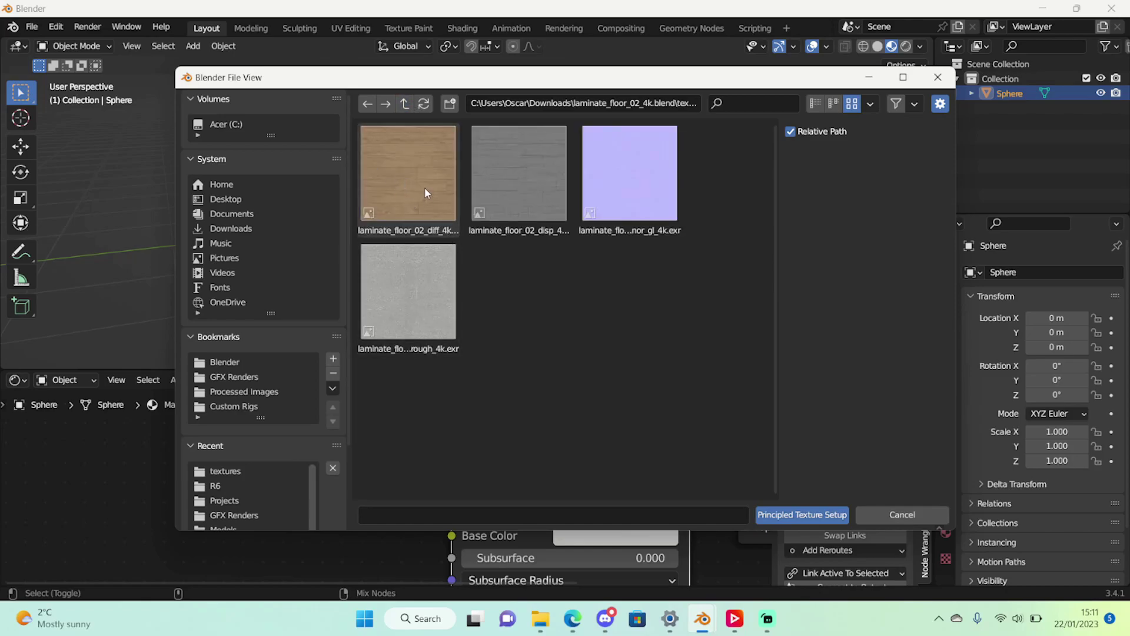
{"action": "left_click", "coordinate": [425, 187]}
{"action": "key", "text": "a"}
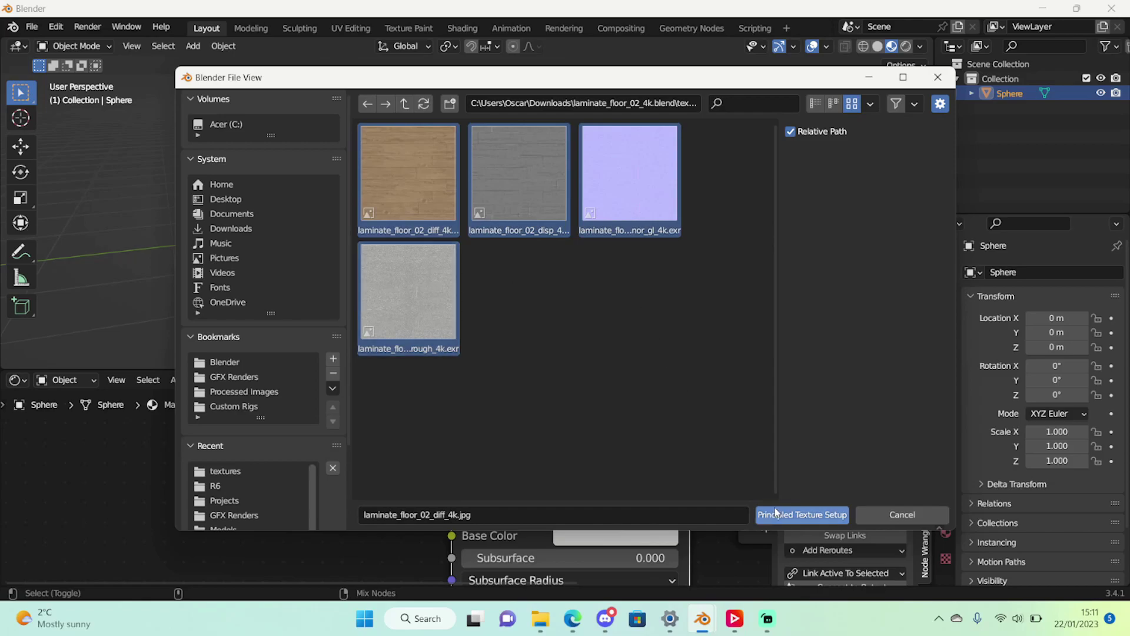
{"action": "left_click", "coordinate": [796, 518]}
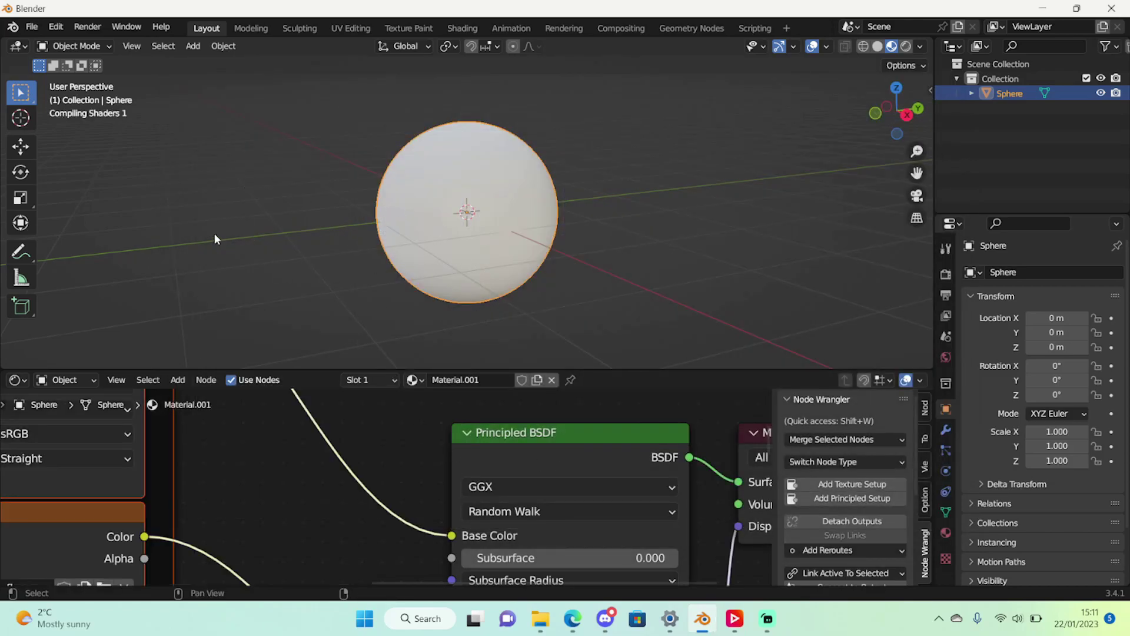
- Examine the wood texture on the sphere up close and from several angles, with the sphere deselected
{"action": "middle_click_drag", "start_coordinate": [324, 154], "coordinate": [228, 133]}
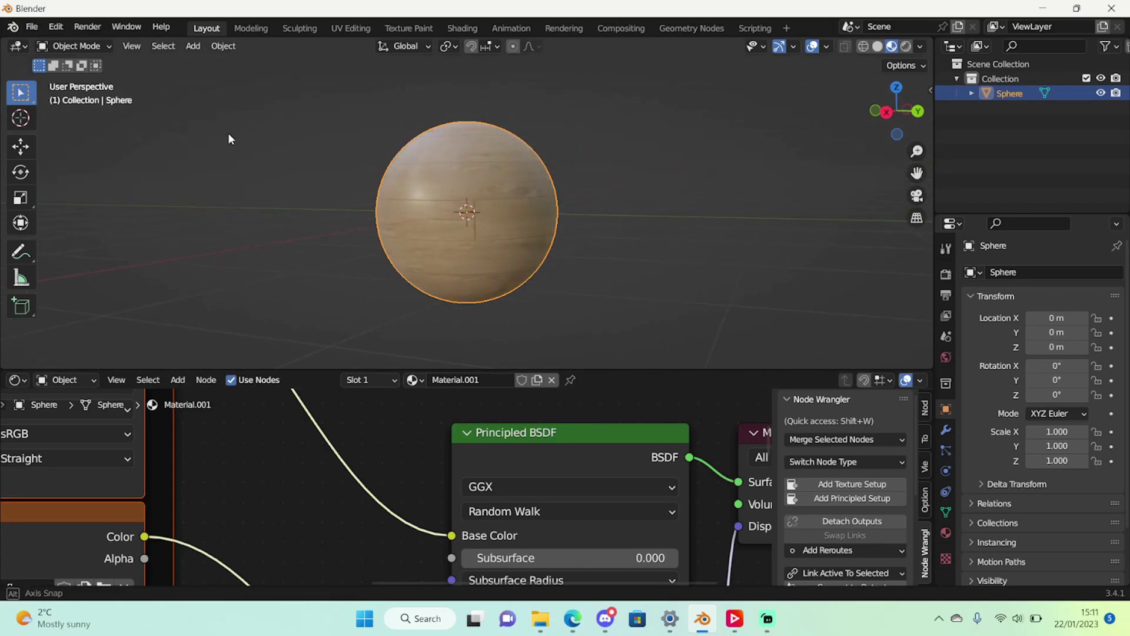
{"action": "scroll", "coordinate": [371, 206], "scroll_direction": "up", "scroll_amount": 5}
{"action": "middle_click_drag", "start_coordinate": [689, 260], "coordinate": [571, 118]}
{"action": "left_click", "coordinate": [716, 152]}
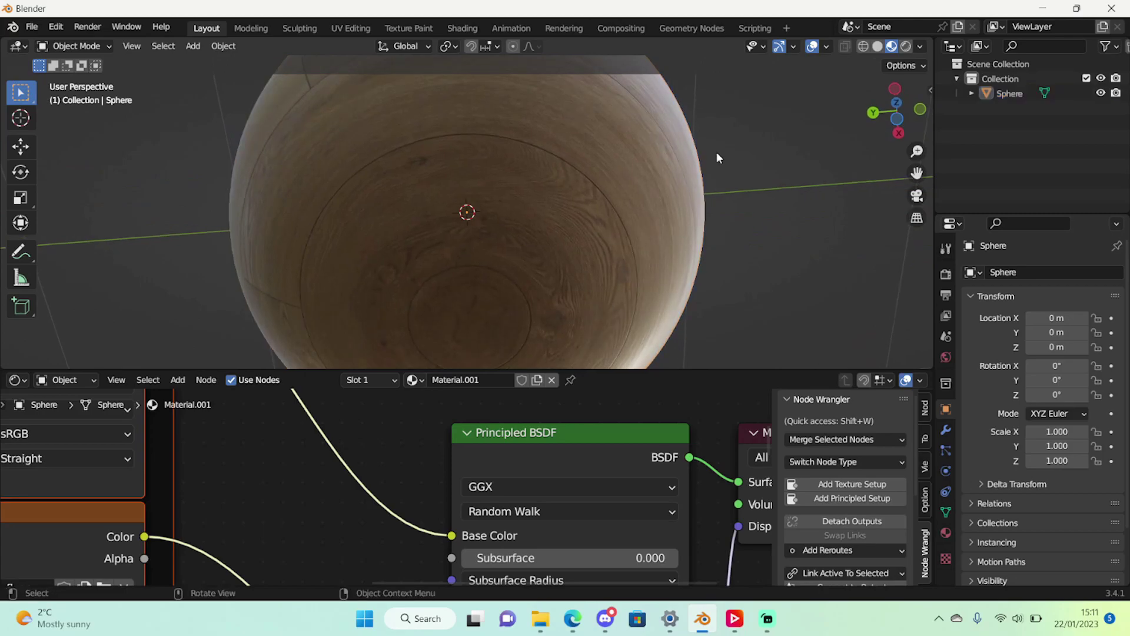
{"action": "middle_click_drag", "start_coordinate": [715, 152], "coordinate": [502, 324]}
{"action": "scroll", "coordinate": [495, 295], "scroll_direction": "down", "scroll_amount": 6}
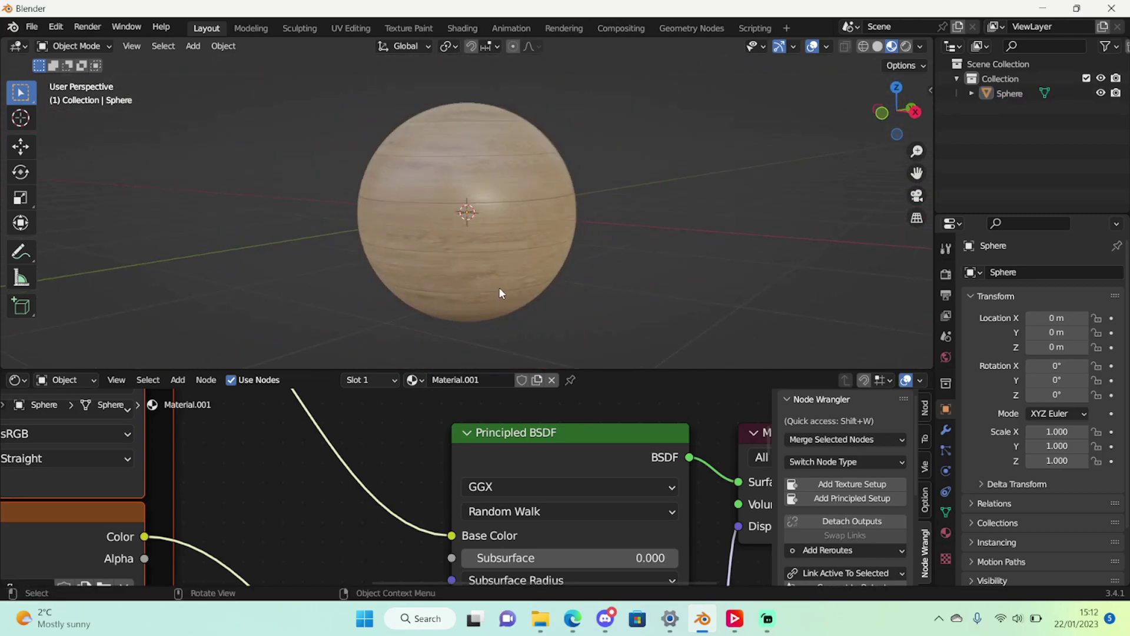
{"action": "key", "text": "shift+a"}
{"action": "mouse_move", "coordinate": [529, 259]}
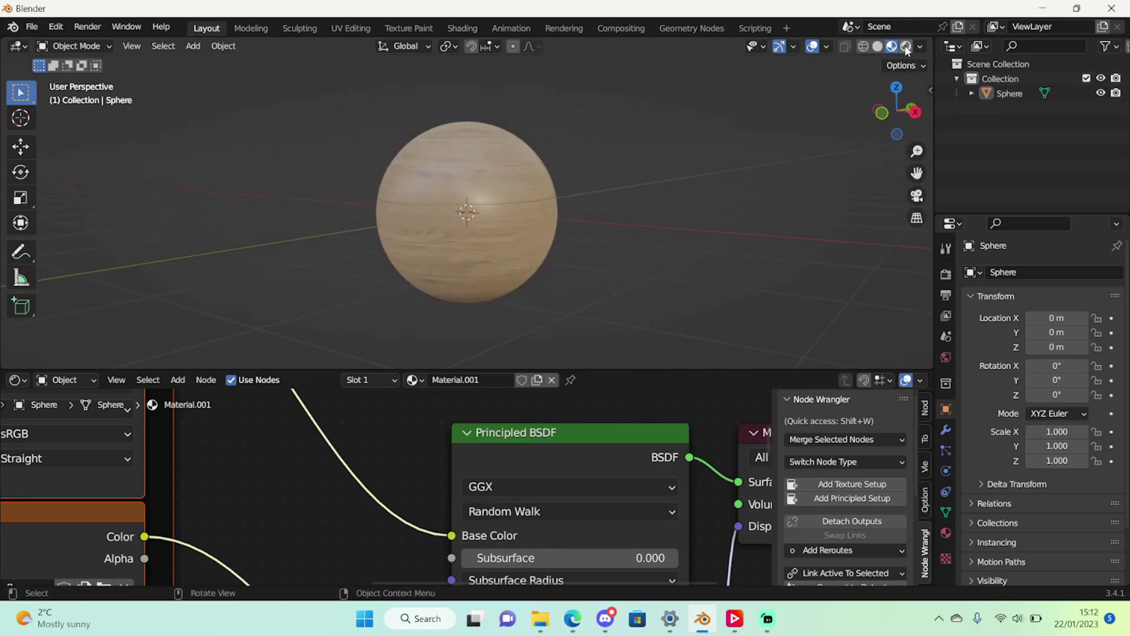
- Switch the viewport to Rendered shading and set the render engine to Cycles
{"action": "left_click", "coordinate": [906, 46]}
{"action": "left_click", "coordinate": [945, 275]}
{"action": "left_click", "coordinate": [1060, 272]}
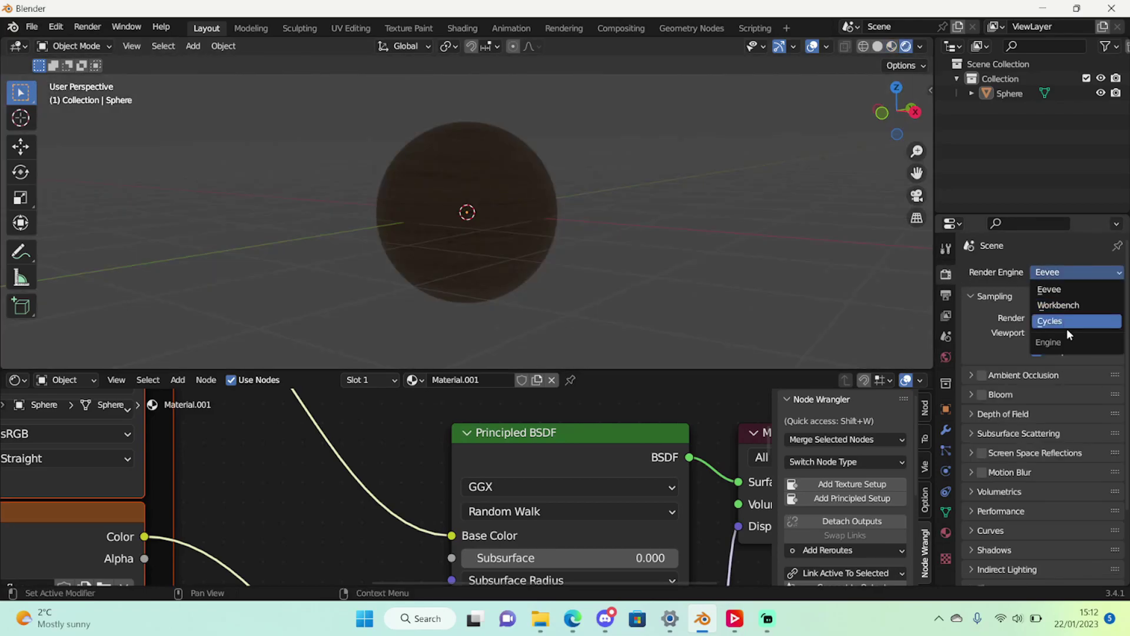
{"action": "left_click", "coordinate": [1068, 323]}
{"action": "key", "text": "shift+a"}
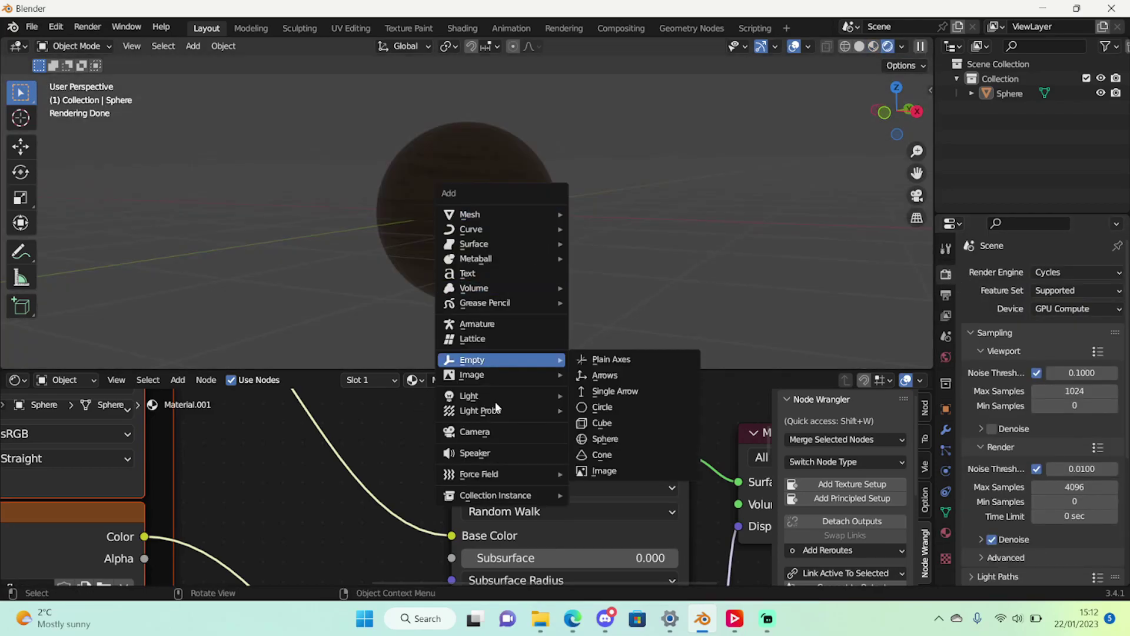
- Switch the Shader Editor to World and connect an industrial_sunset_02_puresky_4k.exr environment texture to the World Output's Surface
{"action": "left_click", "coordinate": [65, 380]}
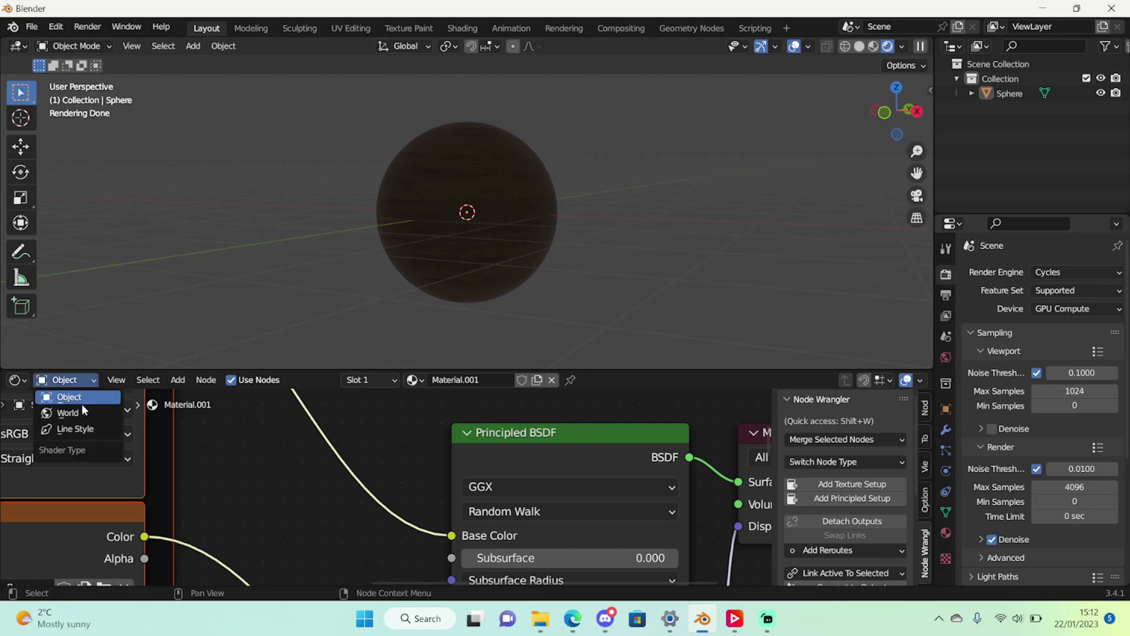
{"action": "left_click", "coordinate": [79, 413]}
{"action": "key", "text": "shift+a"}
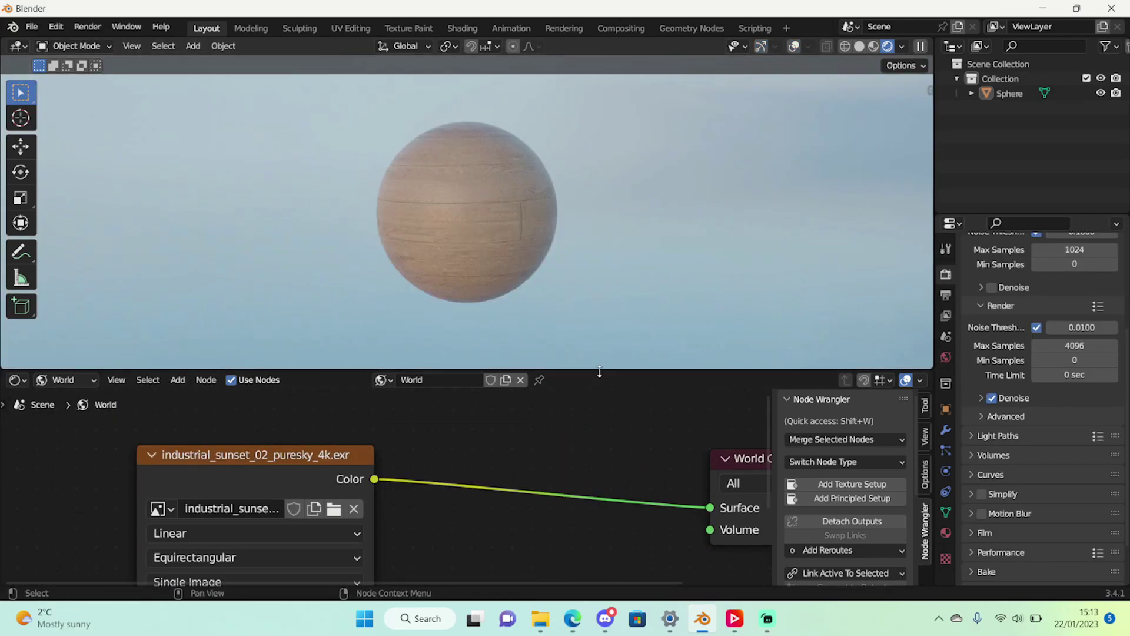
- Enlarge the 3D viewport and examine the rendered wood sphere up close, from below and from a distance
{"action": "left_click_drag", "start_coordinate": [599, 371], "coordinate": [595, 471]}
{"action": "scroll", "coordinate": [589, 350], "scroll_direction": "up", "scroll_amount": 4}
{"action": "scroll", "coordinate": [589, 351], "scroll_direction": "up", "scroll_amount": 2}
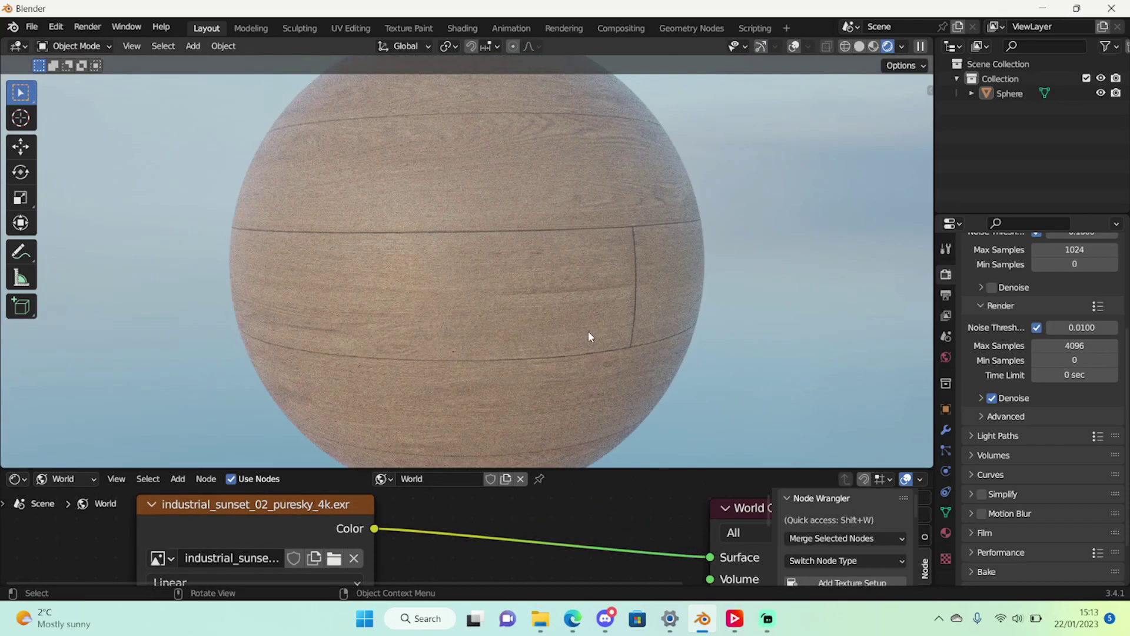
{"action": "middle_click_drag", "start_coordinate": [598, 330], "coordinate": [747, 242]}
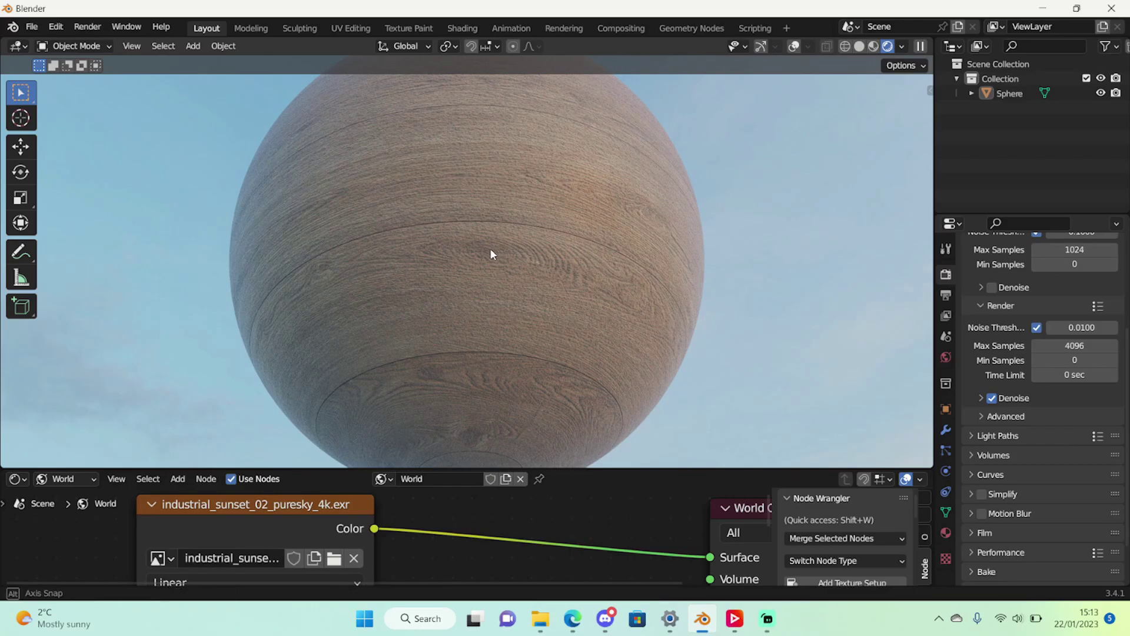
{"action": "middle_click_drag", "start_coordinate": [490, 250], "coordinate": [419, 325]}
{"action": "scroll", "coordinate": [692, 332], "scroll_direction": "down", "scroll_amount": 6}
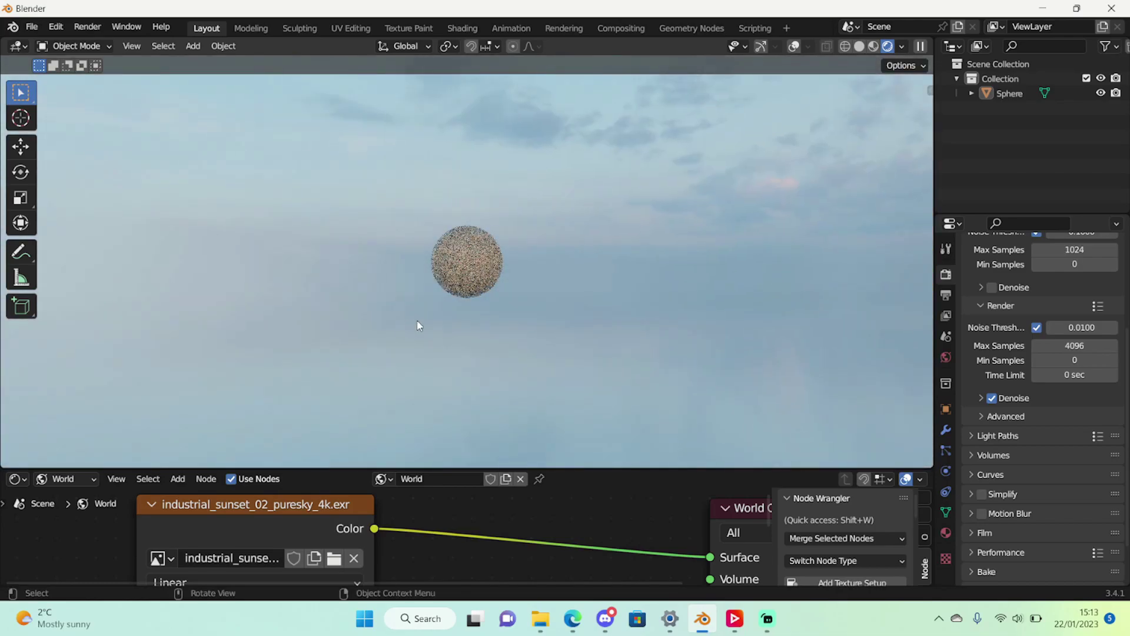
{"action": "scroll", "coordinate": [659, 315], "scroll_direction": "up", "scroll_amount": 4}
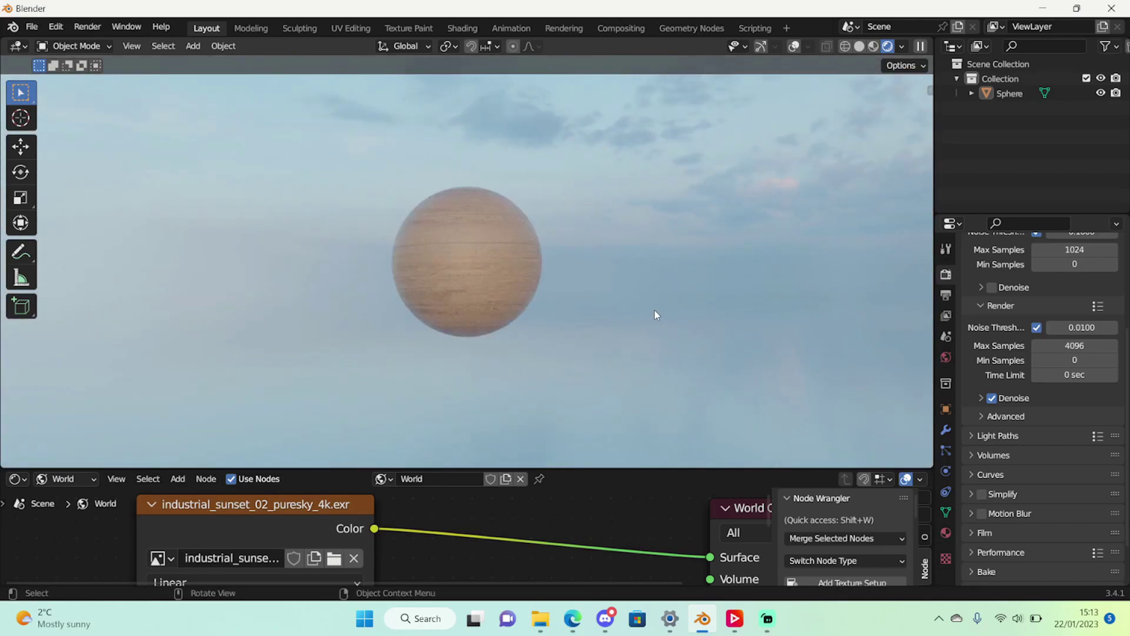